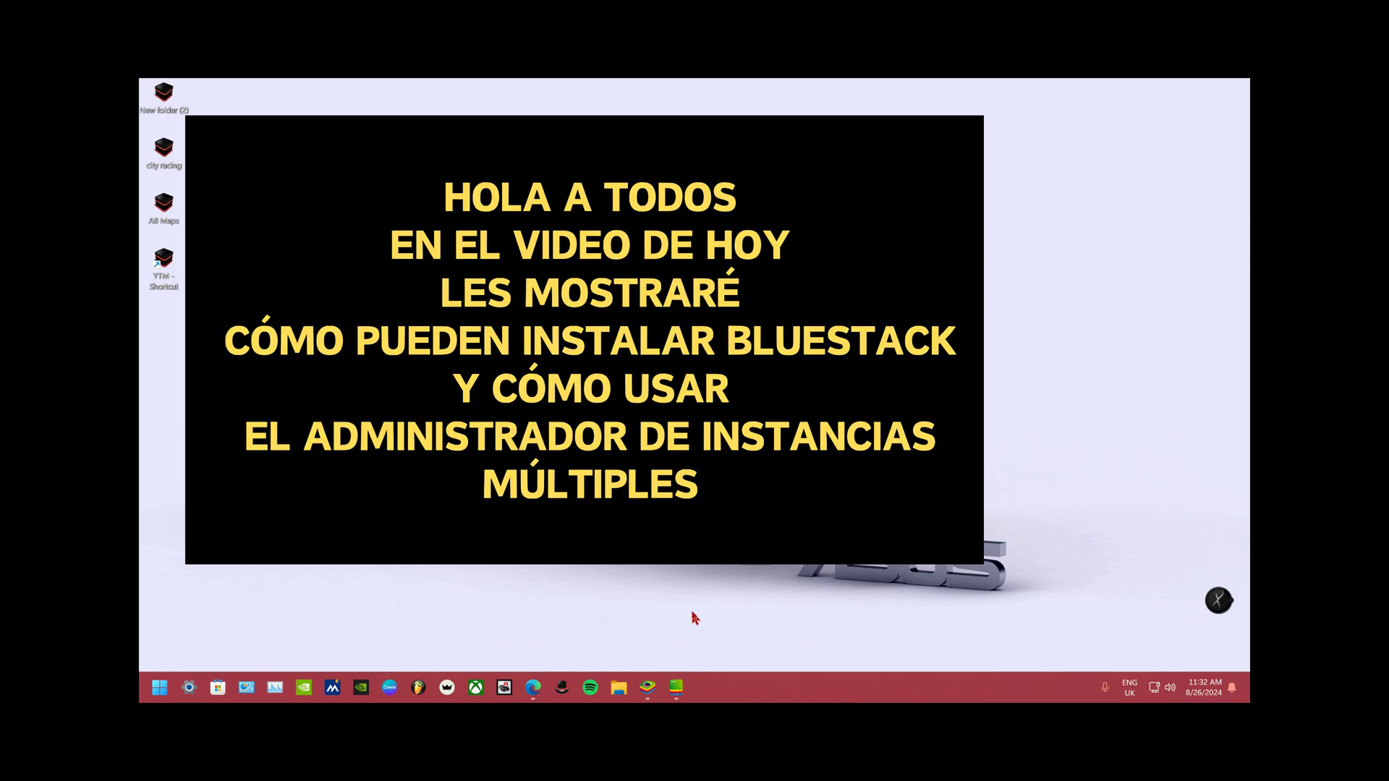
Step: Look over the BlueStacks X launcher, its instance manager and menu, then open a new Edge window
{"action": "left_click", "coordinate": [648, 688]}
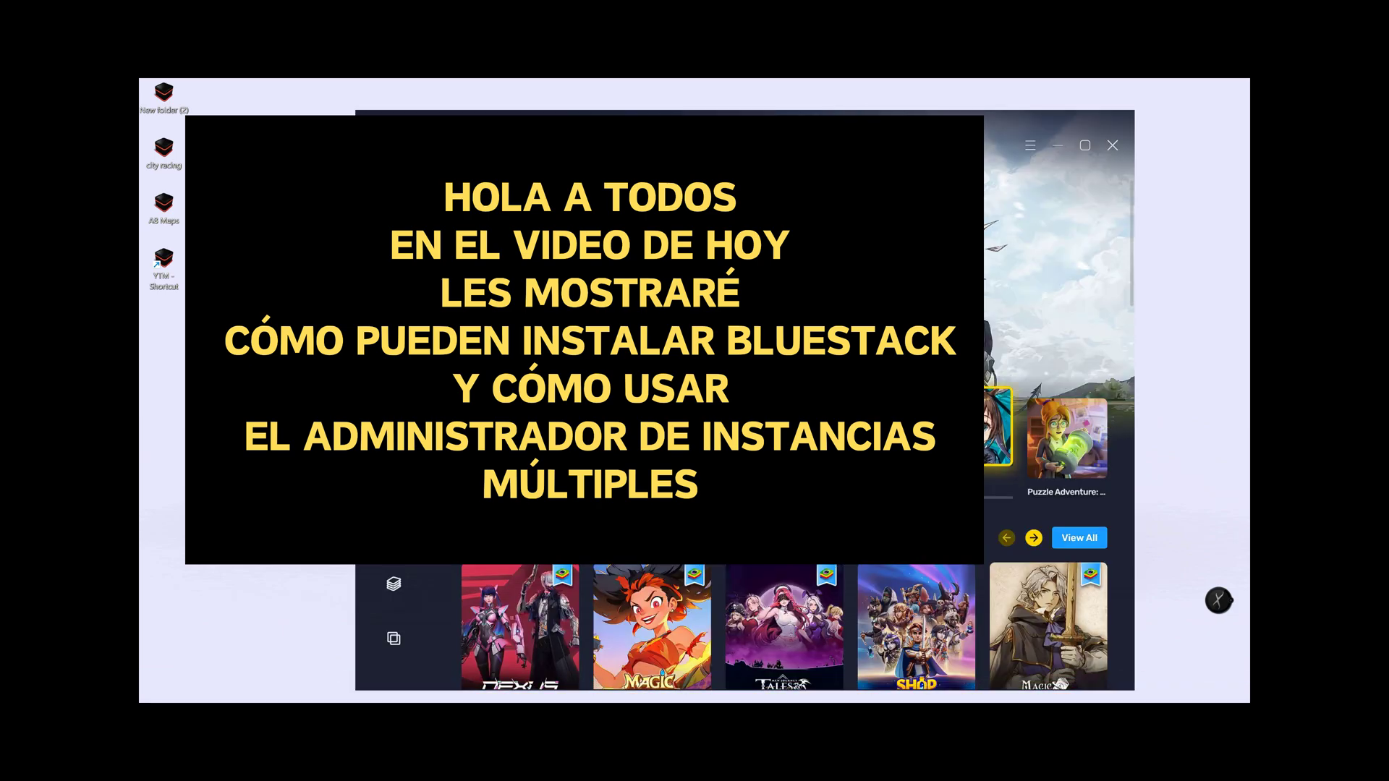
{"action": "left_click_drag", "start_coordinate": [860, 126], "coordinate": [854, 112]}
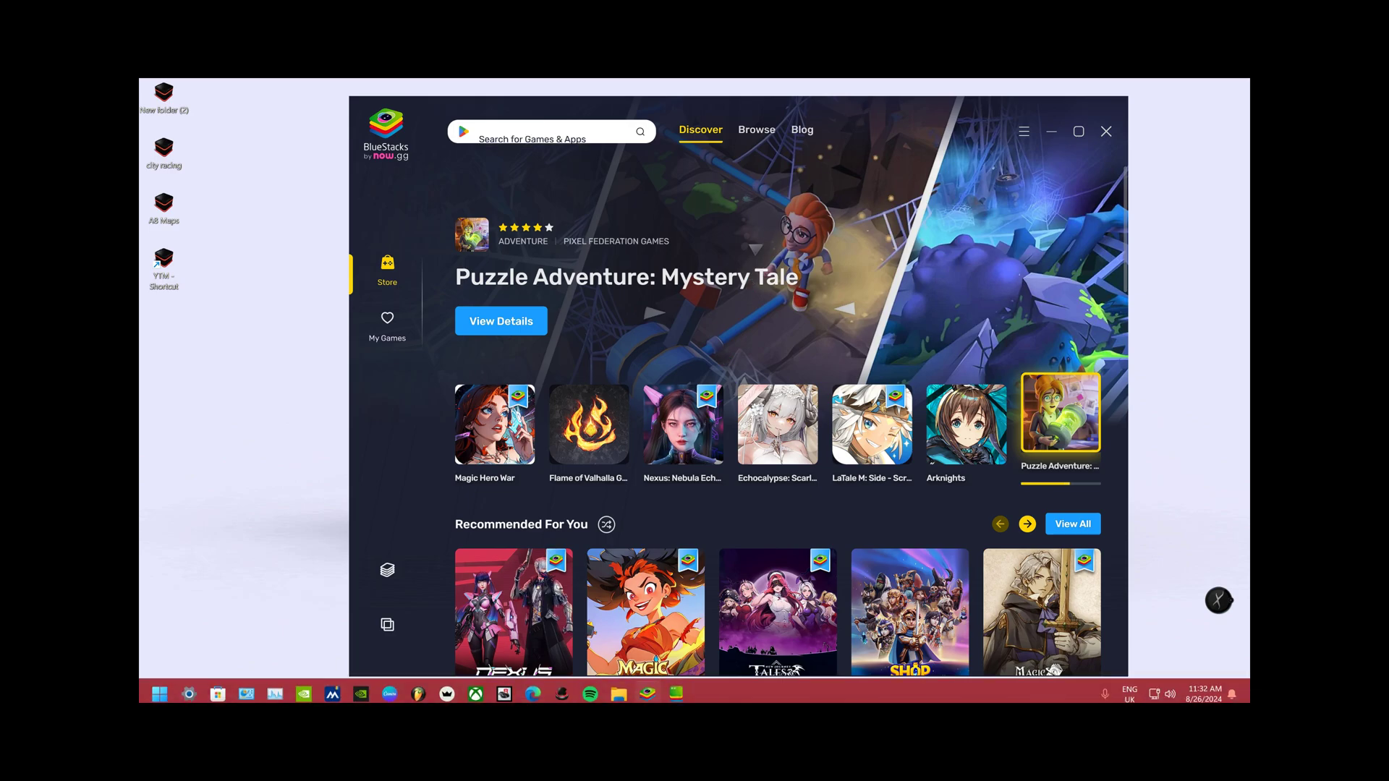
{"action": "left_click", "coordinate": [677, 688]}
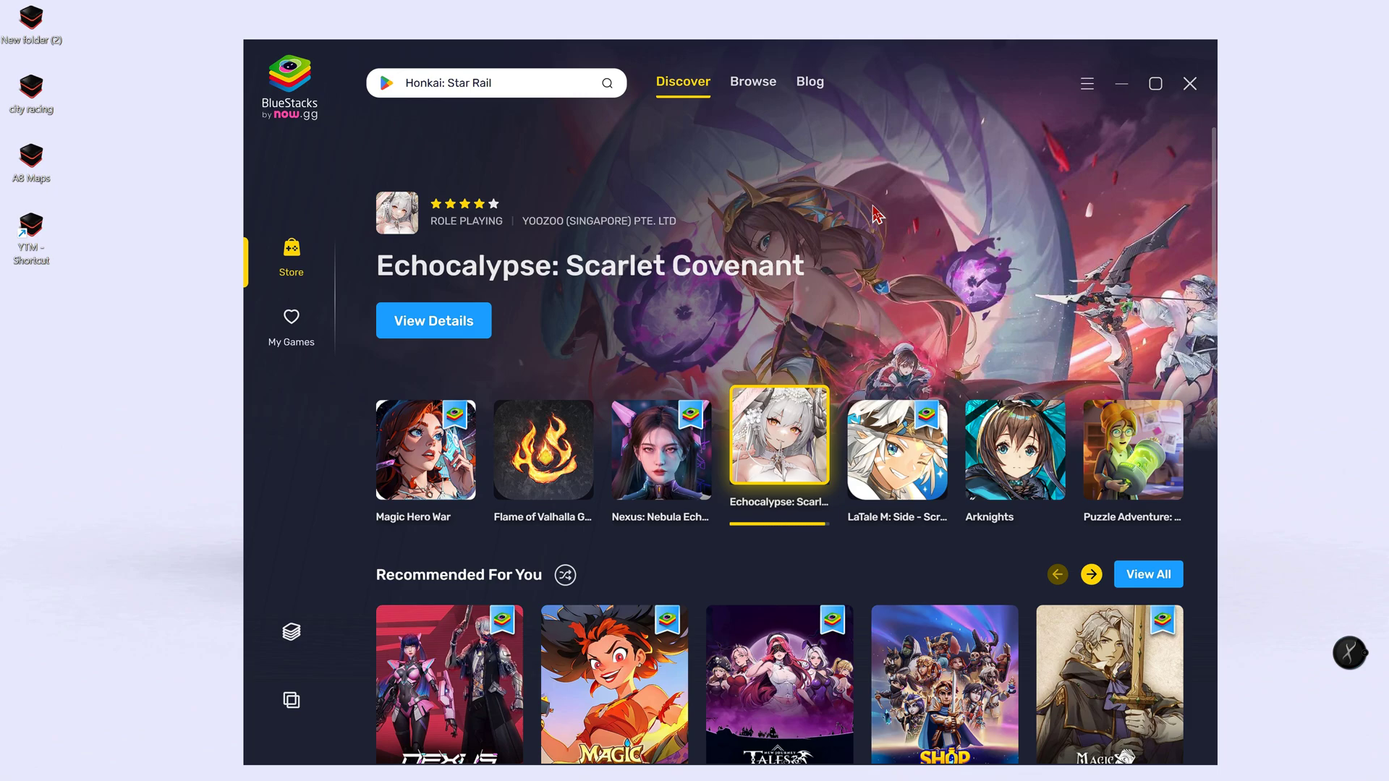
{"action": "left_click", "coordinate": [1086, 83]}
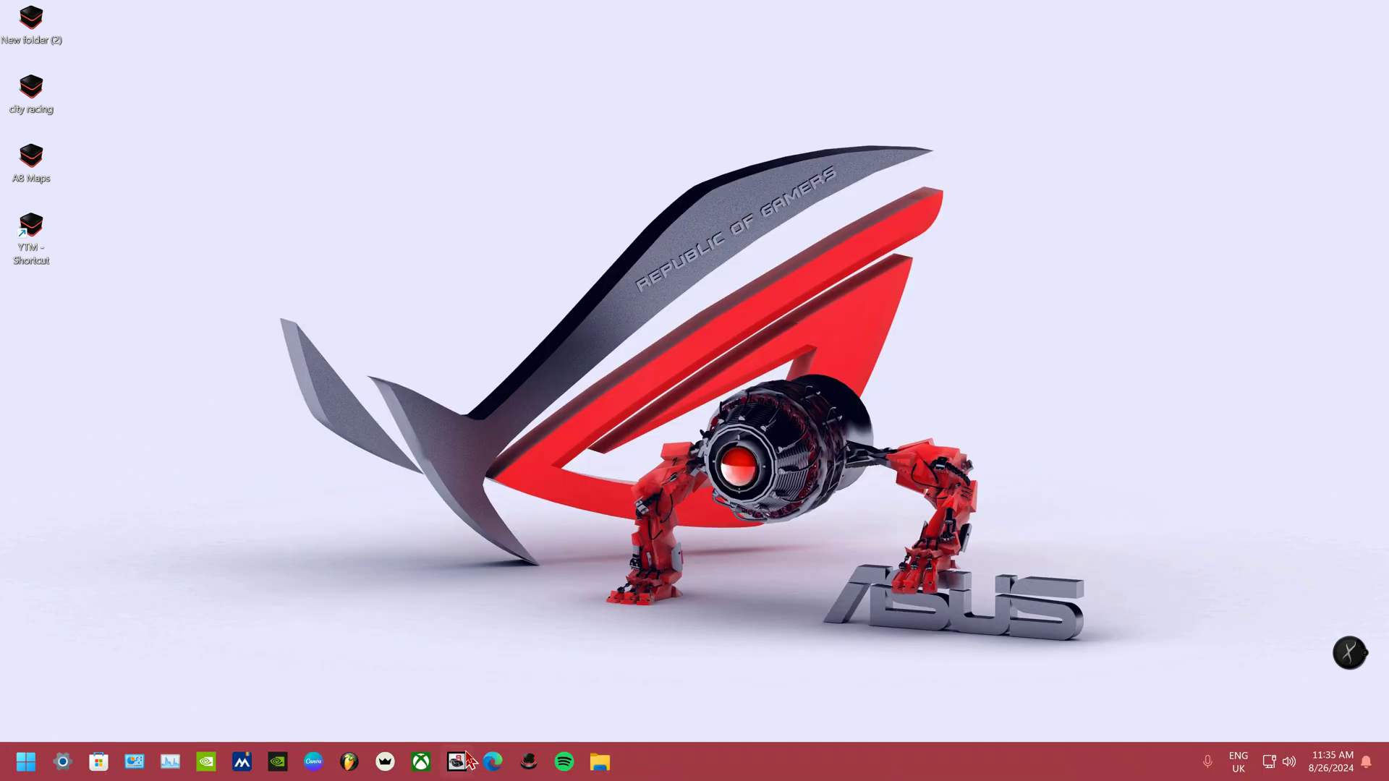
{"action": "left_click", "coordinate": [492, 762]}
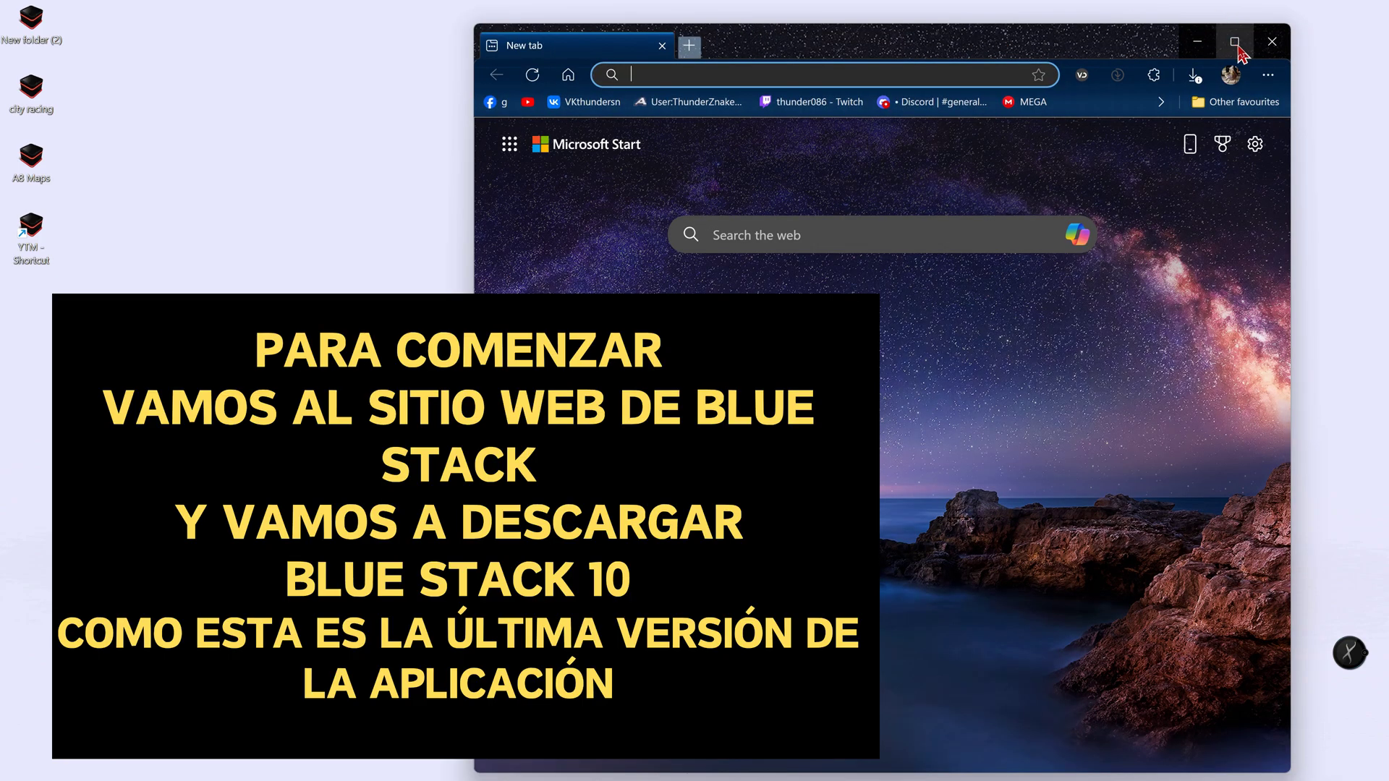
Step: Maximize Edge and search 'bluestack' to reach the official bluestacks.com homepage
{"action": "left_click", "coordinate": [1235, 42]}
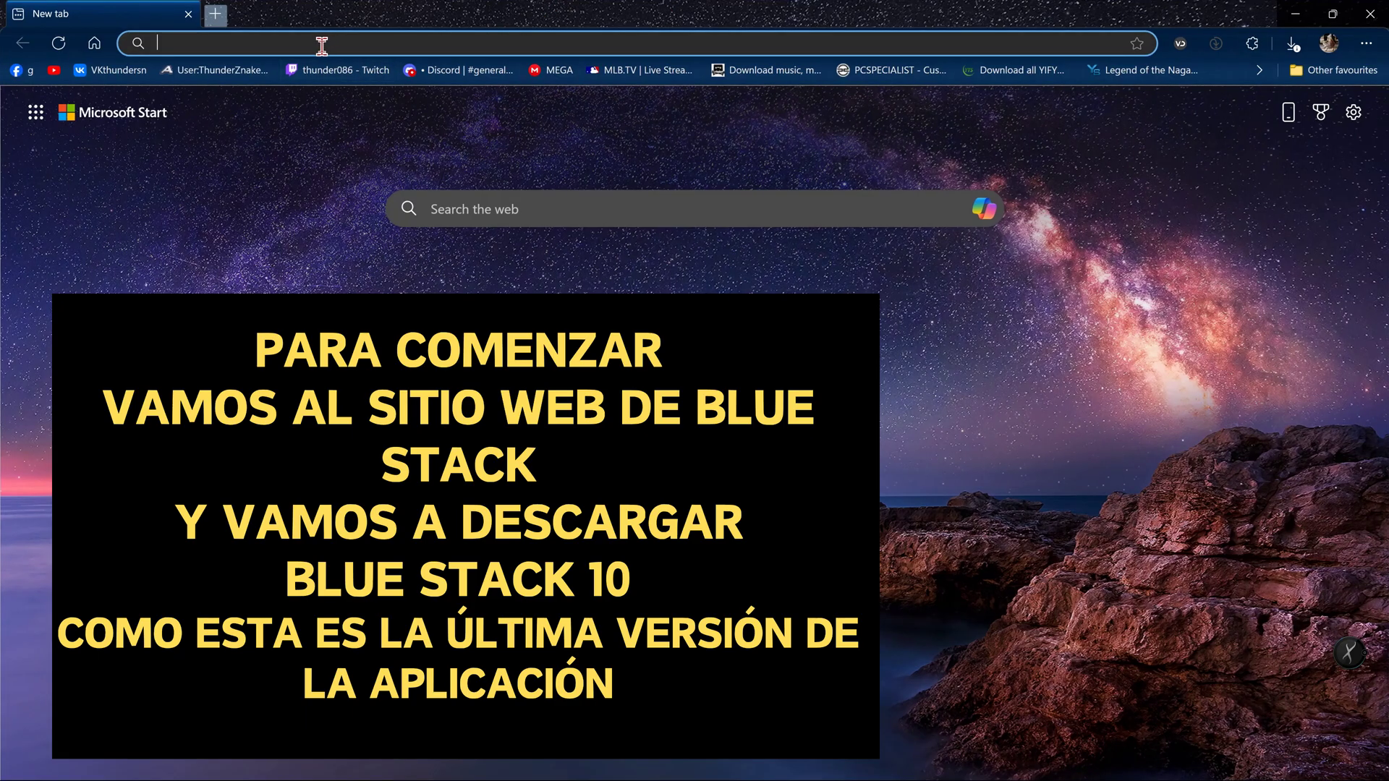
{"action": "type", "text": "bluest"}
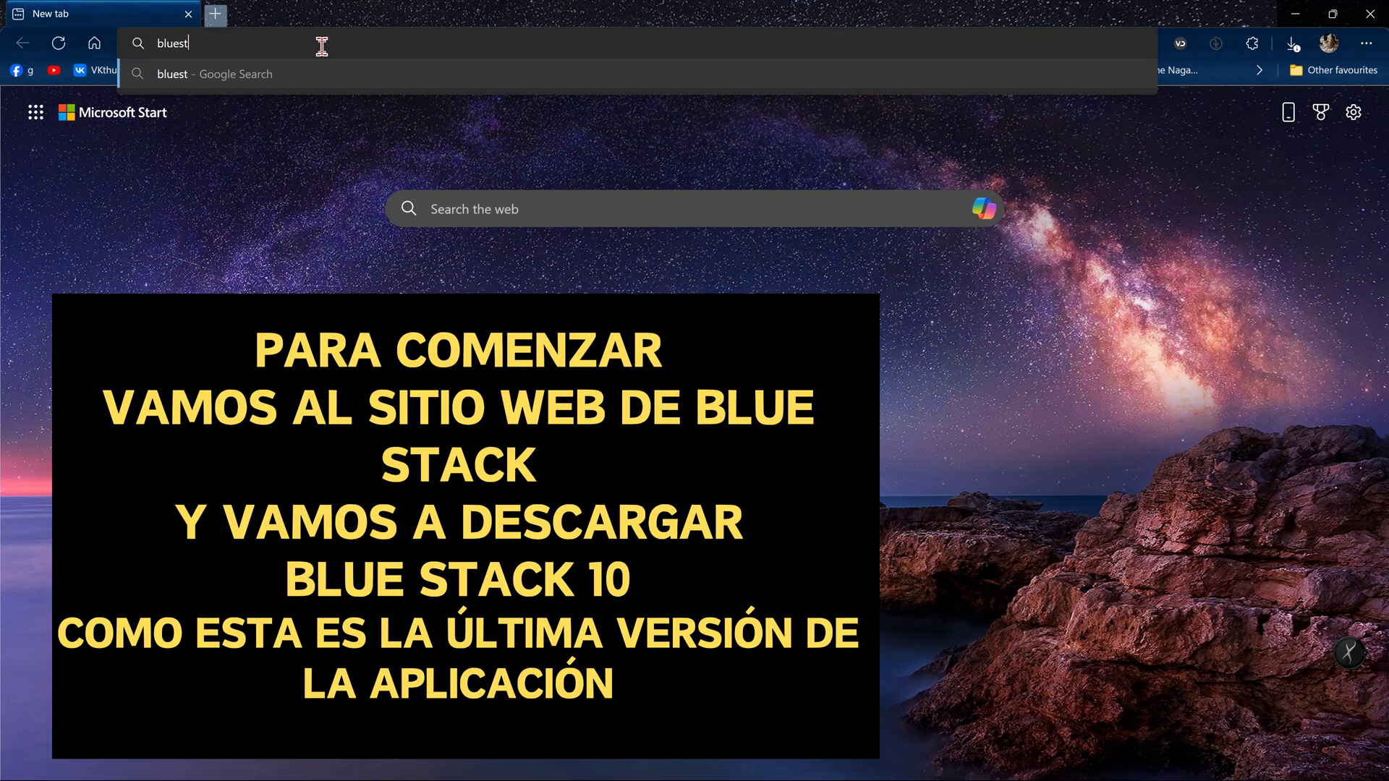
{"action": "type", "text": "ack"}
{"action": "key", "text": "Return"}
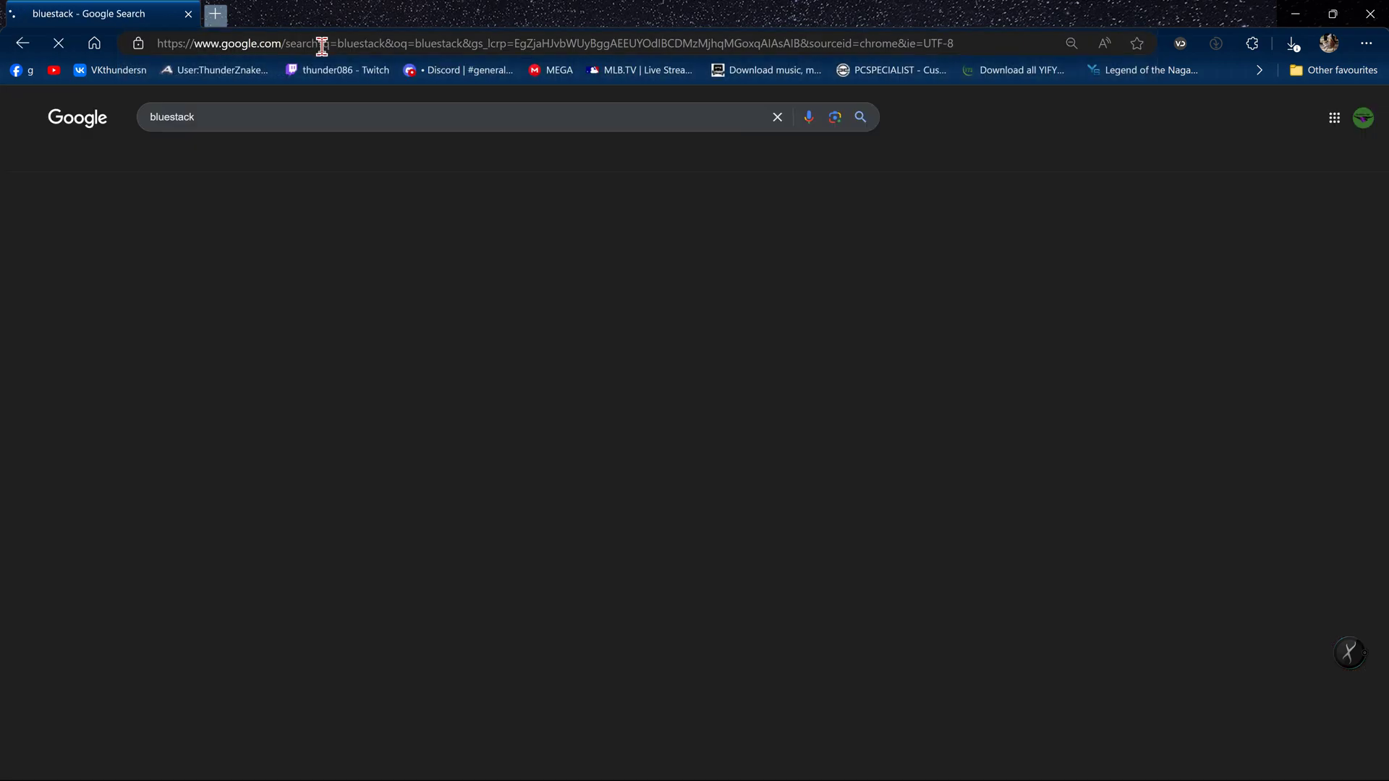
{"action": "left_click", "coordinate": [373, 253]}
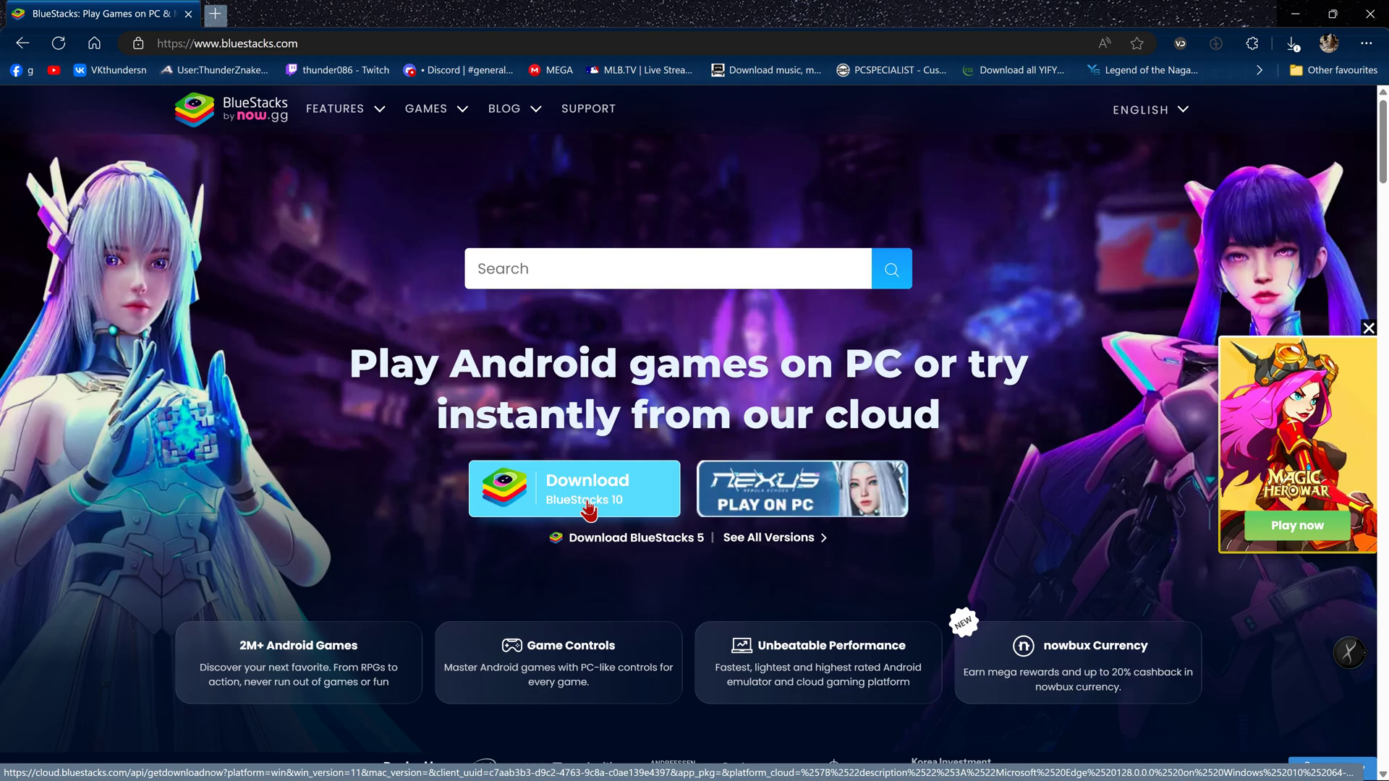
Step: Download the BlueStacks 10 installer, save it to the Desktop, and minimize Edge
{"action": "left_click", "coordinate": [589, 510]}
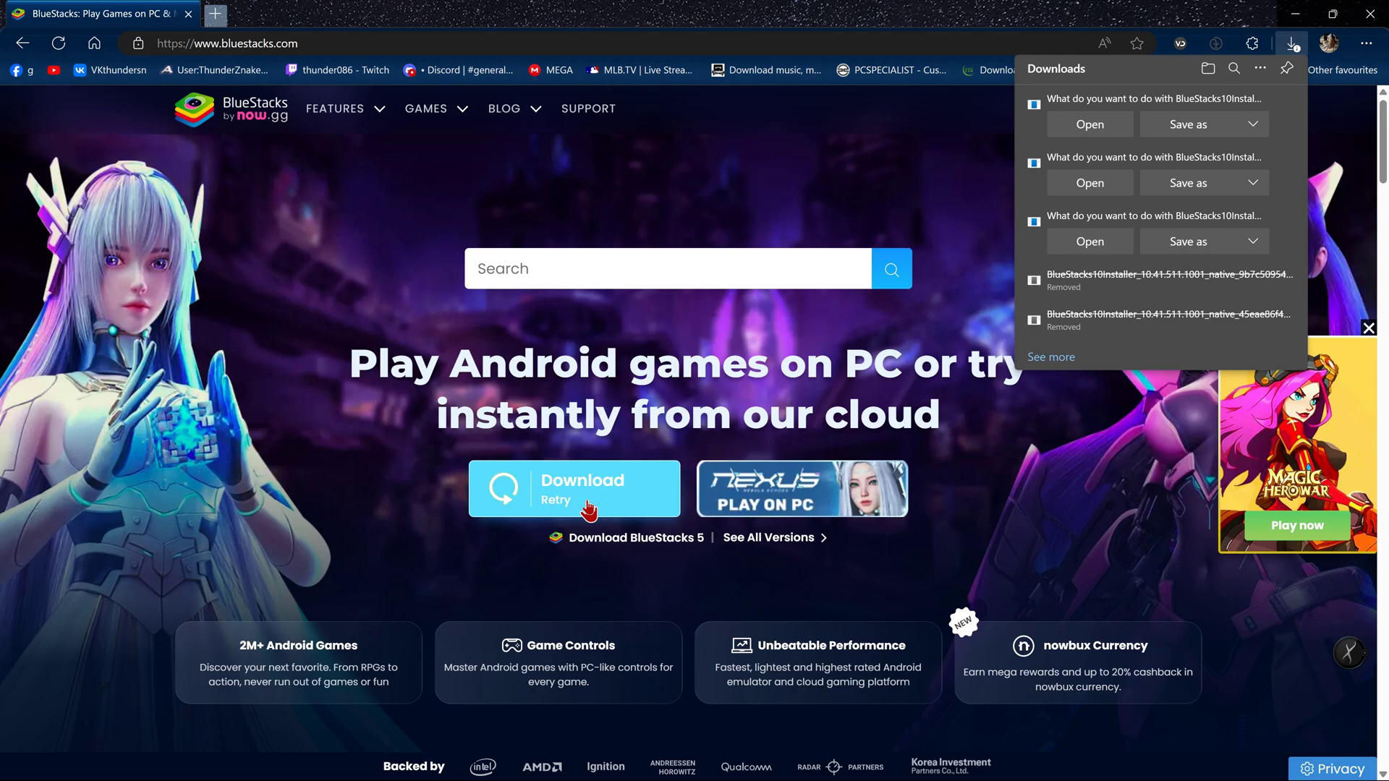
{"action": "left_click", "coordinate": [1198, 125]}
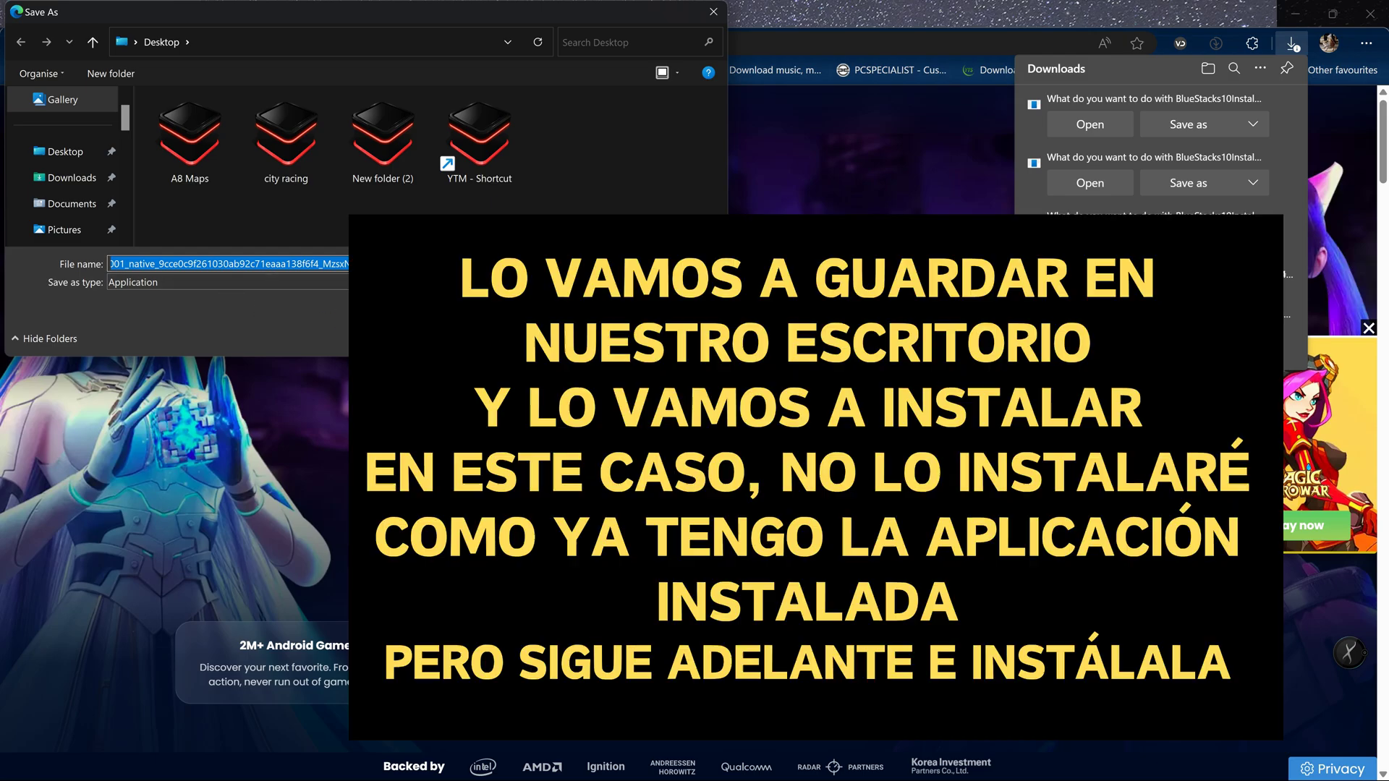
{"action": "left_click", "coordinate": [594, 337]}
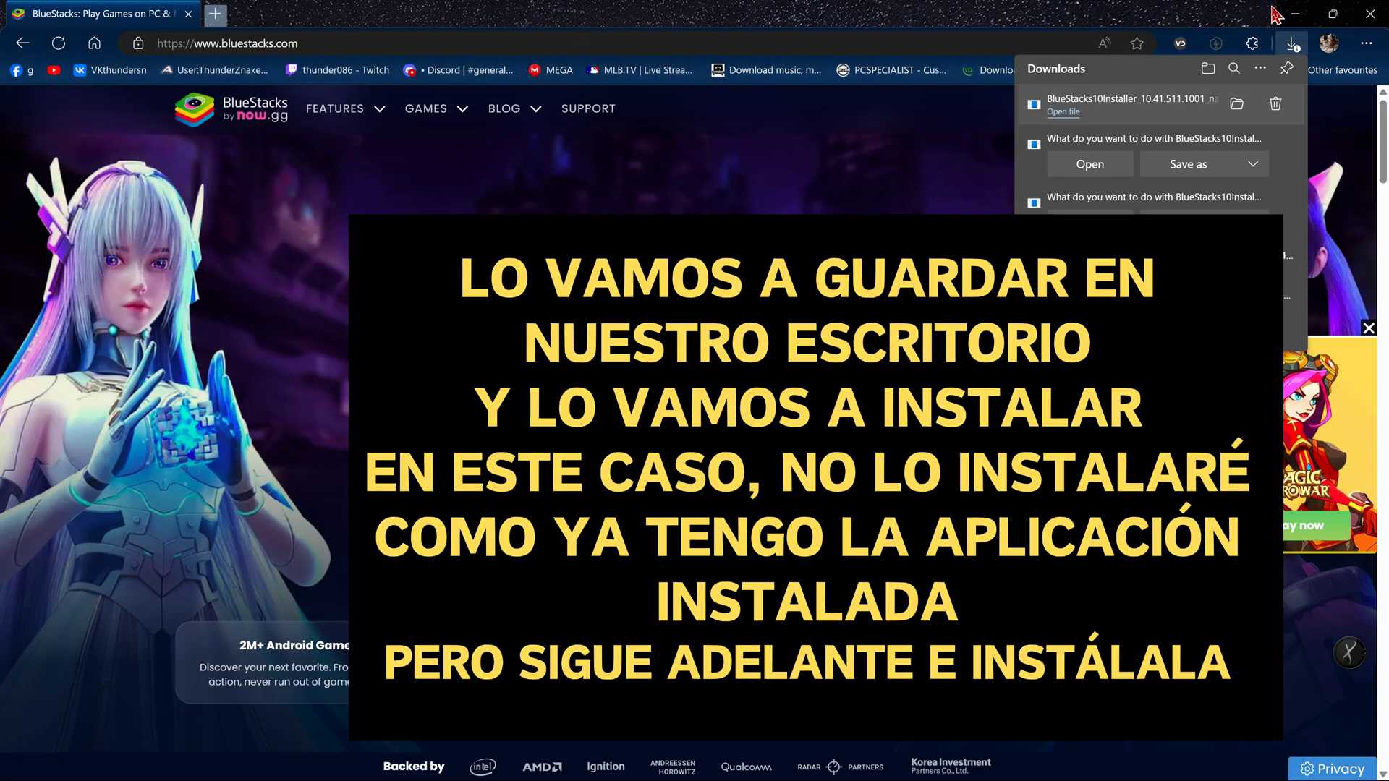
{"action": "left_click", "coordinate": [1370, 13]}
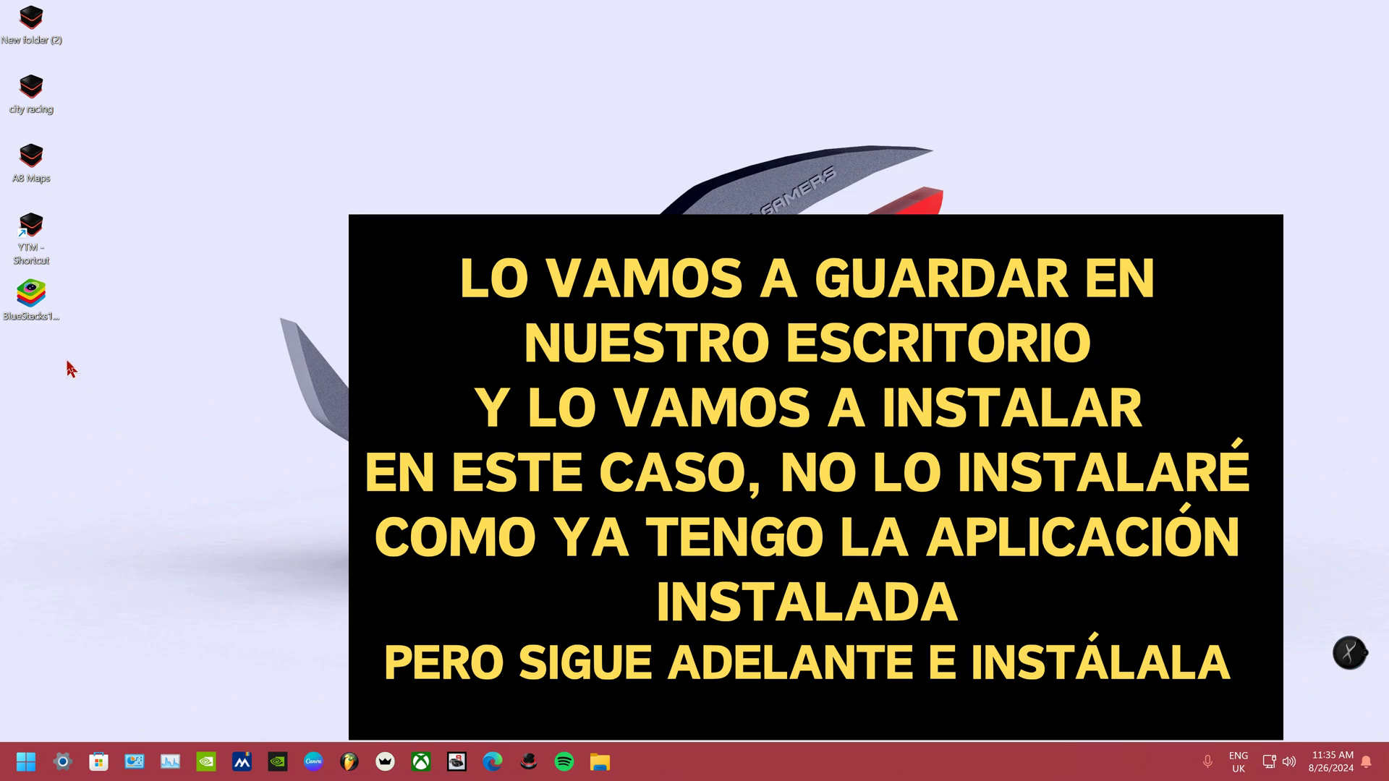
{"action": "double_click", "coordinate": [33, 309]}
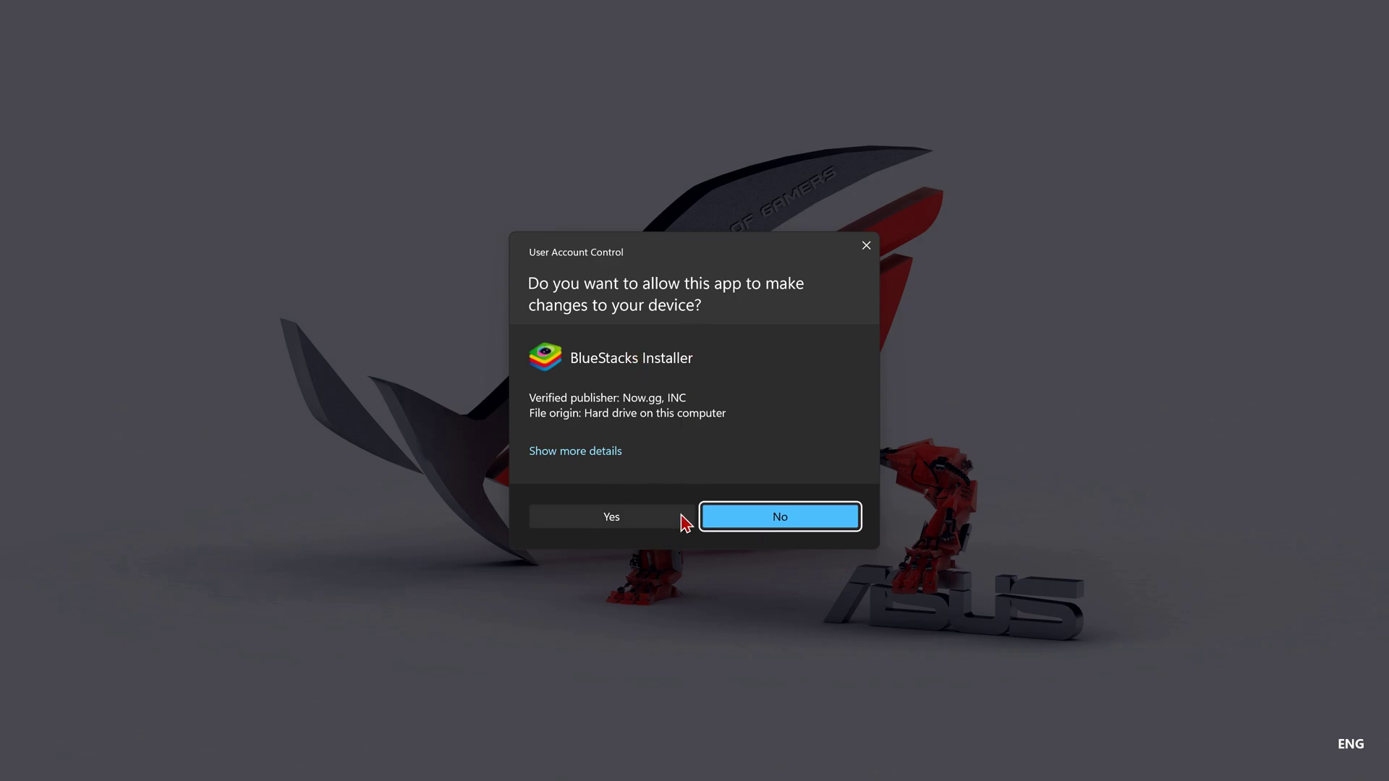
{"action": "left_click", "coordinate": [757, 519]}
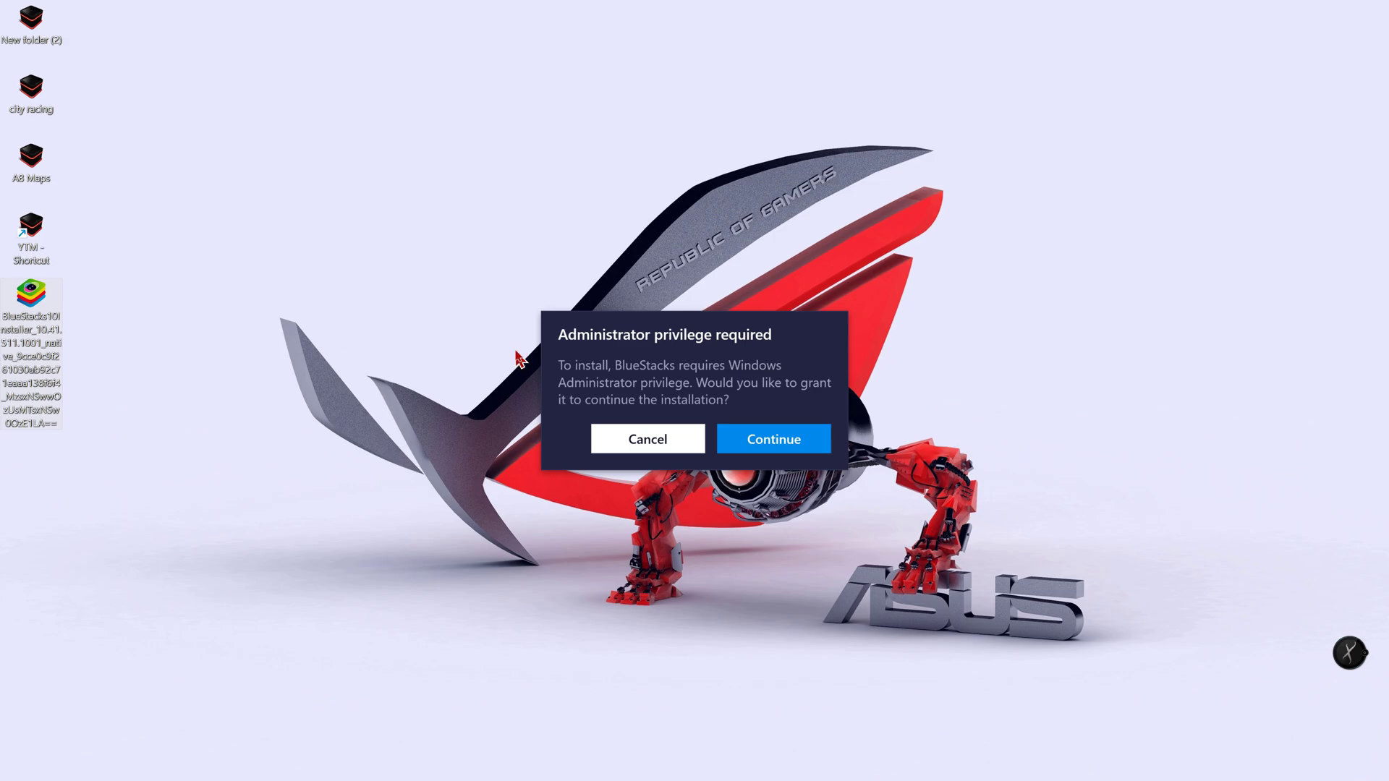
{"action": "left_click", "coordinate": [642, 448]}
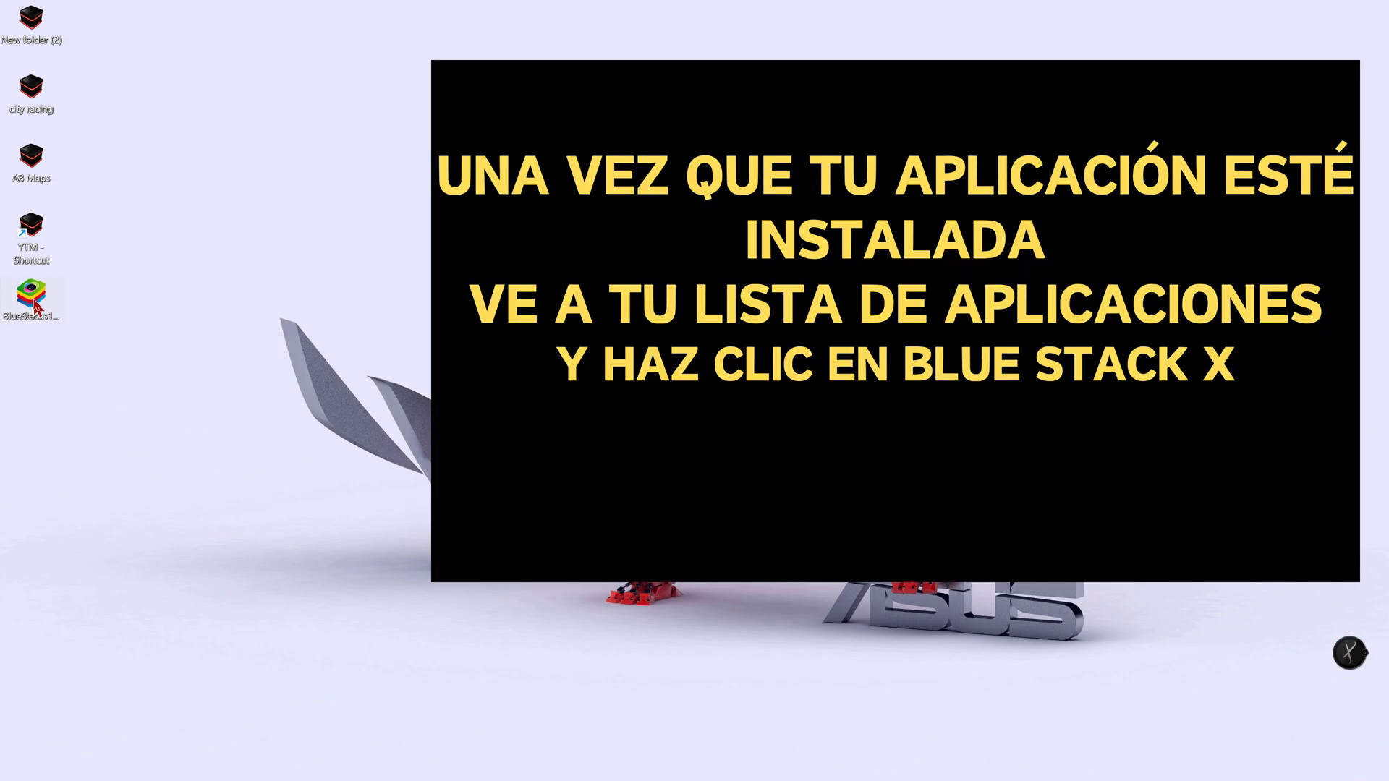
{"action": "mouse_move", "coordinate": [30, 306]}
{"action": "left_mouse_down"}
{"action": "mouse_move", "coordinate": [100, 307]}
{"action": "mouse_move", "coordinate": [20, 308]}
{"action": "left_mouse_up"}
Step: Launch BlueStacks X from the Start menu's All apps list under B
{"action": "left_click", "coordinate": [26, 762]}
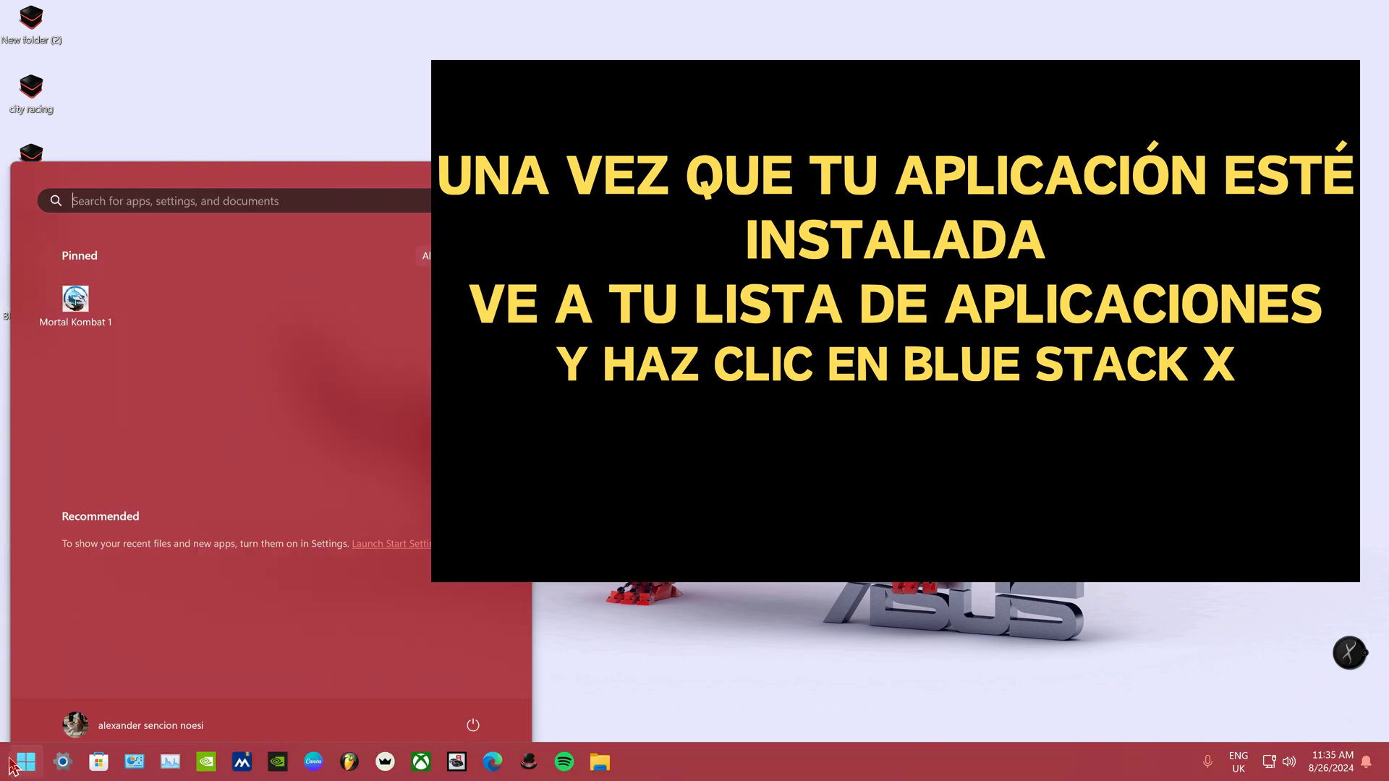
{"action": "left_click", "coordinate": [426, 239]}
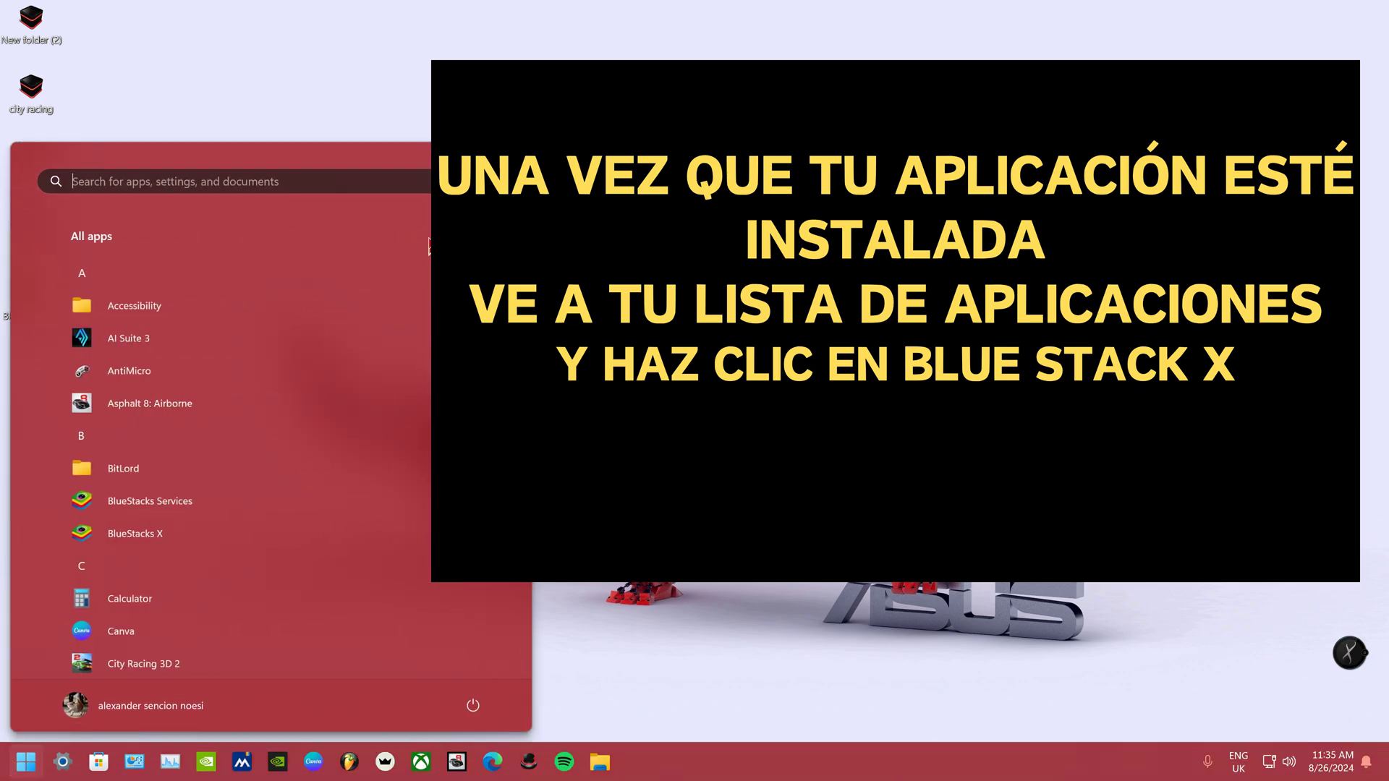
{"action": "scroll", "coordinate": [123, 449], "scroll_direction": "down", "scroll_amount": 1}
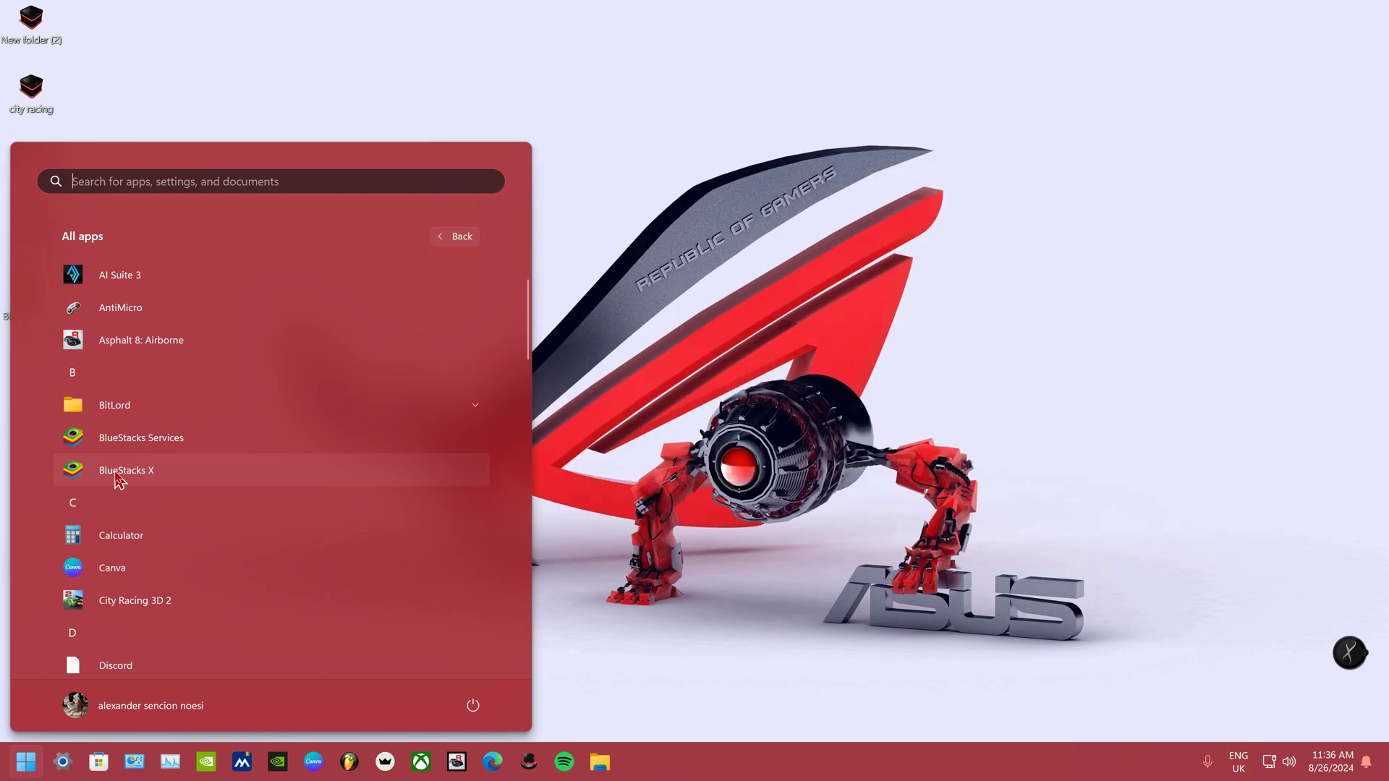
{"action": "left_click", "coordinate": [117, 476]}
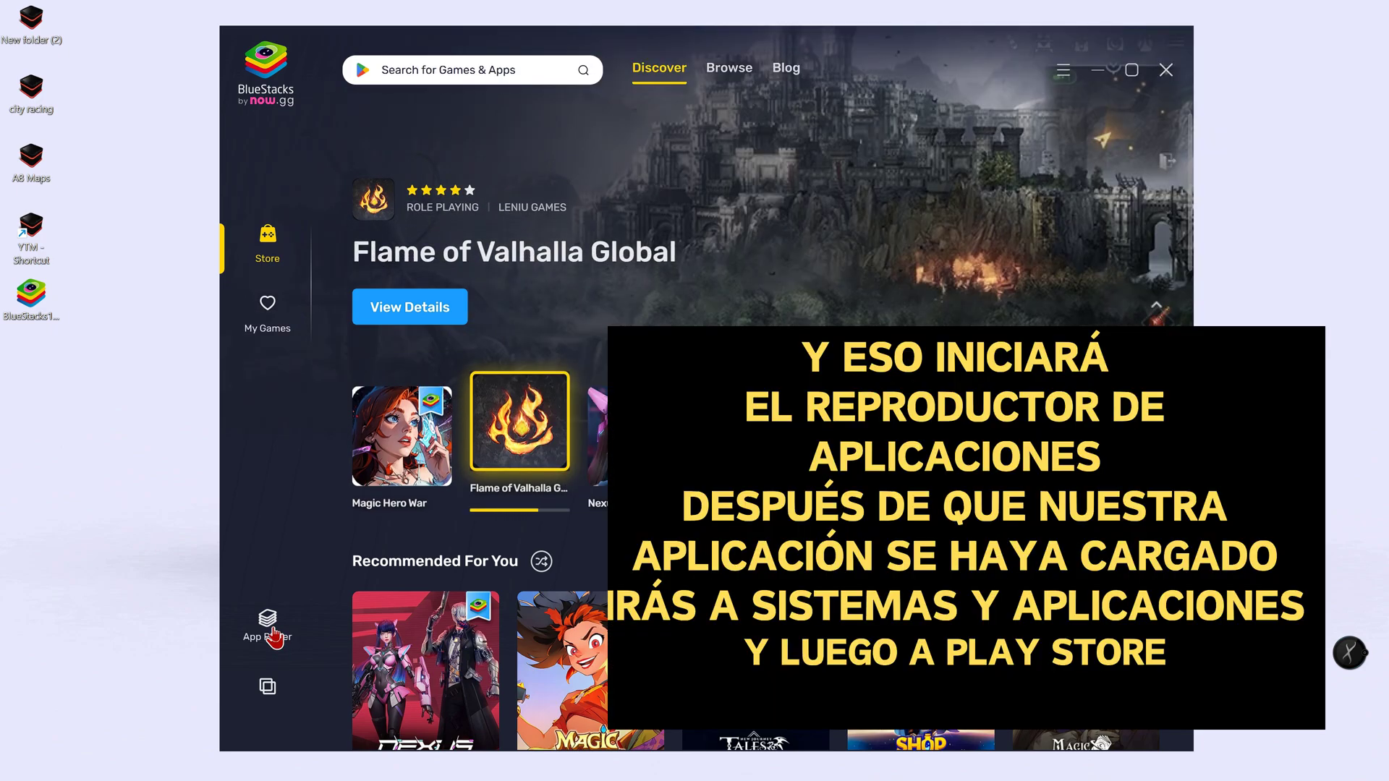
Step: Start App Player and open the Play Store from its System apps folder
{"action": "left_click", "coordinate": [273, 637]}
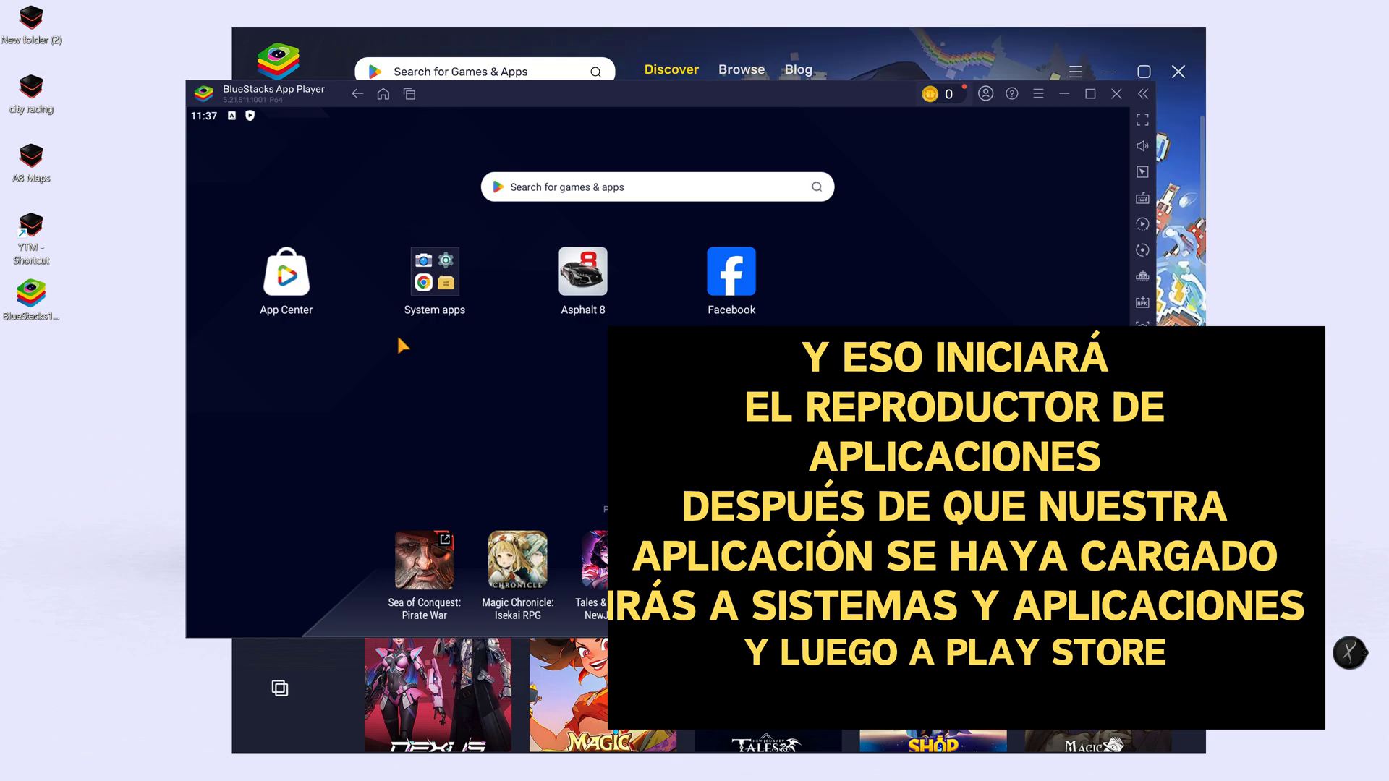
{"action": "left_click", "coordinate": [439, 294]}
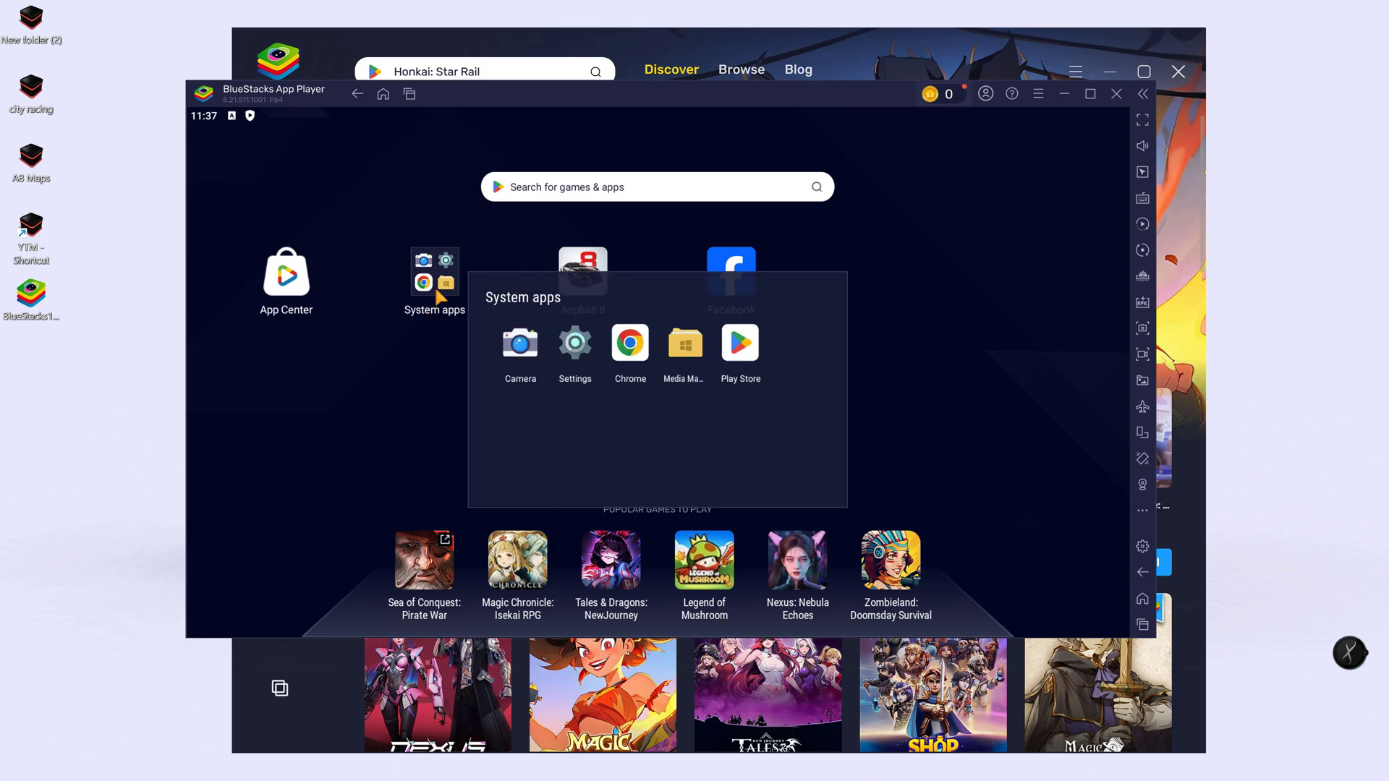
{"action": "left_click", "coordinate": [734, 354]}
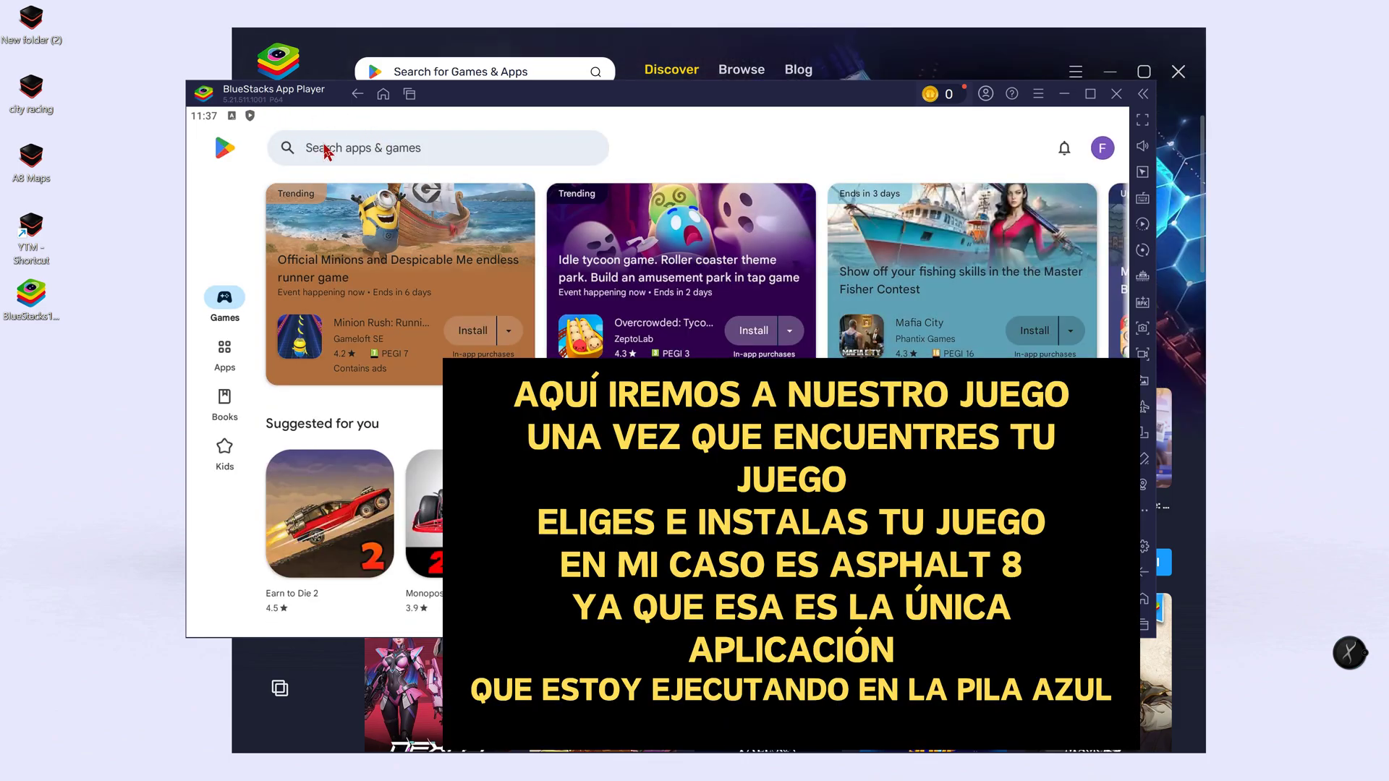
Step: Search 'asphalt 8' from Play Store history to show the Asphalt 8 - Car Racing Game page
{"action": "left_click", "coordinate": [327, 152]}
{"action": "left_click", "coordinate": [283, 192]}
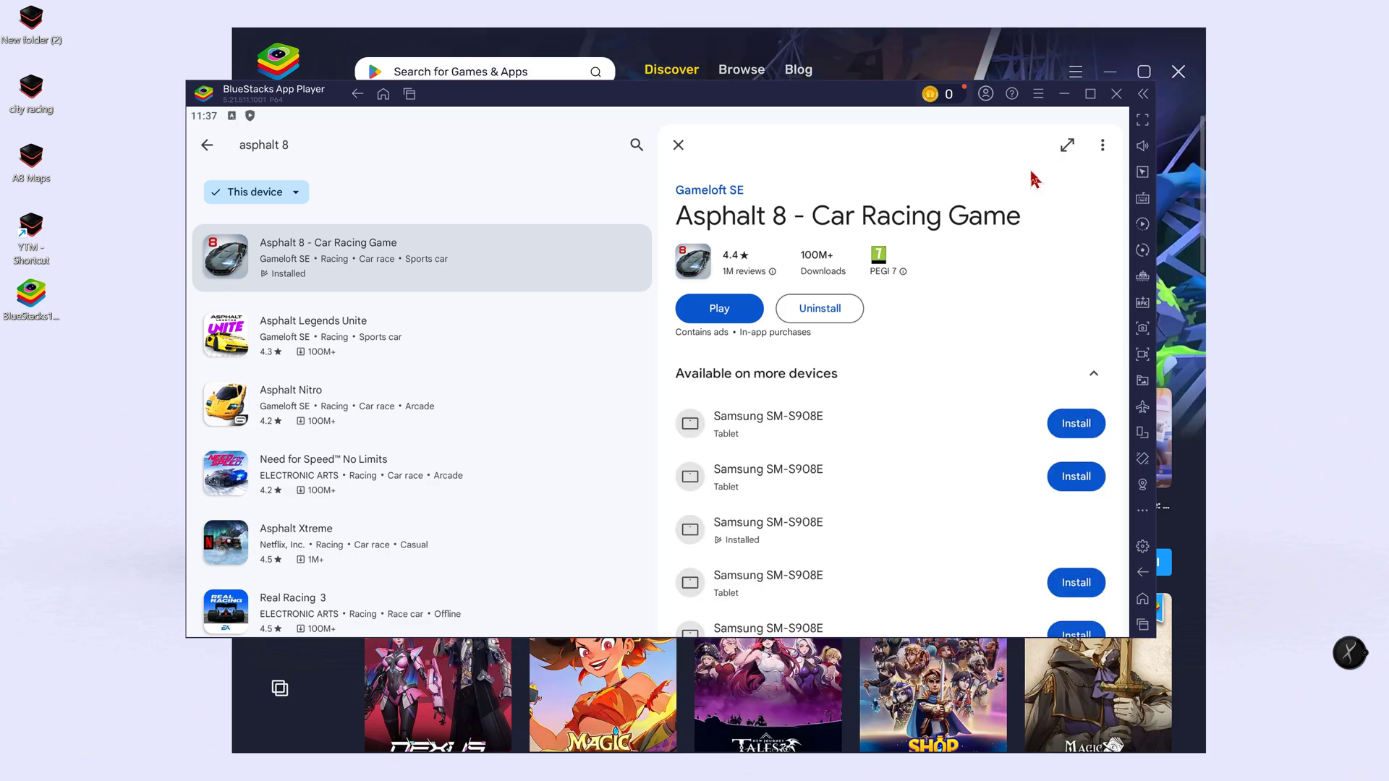
Step: Close the App Player window and confirm the exit
{"action": "left_click", "coordinate": [1117, 105]}
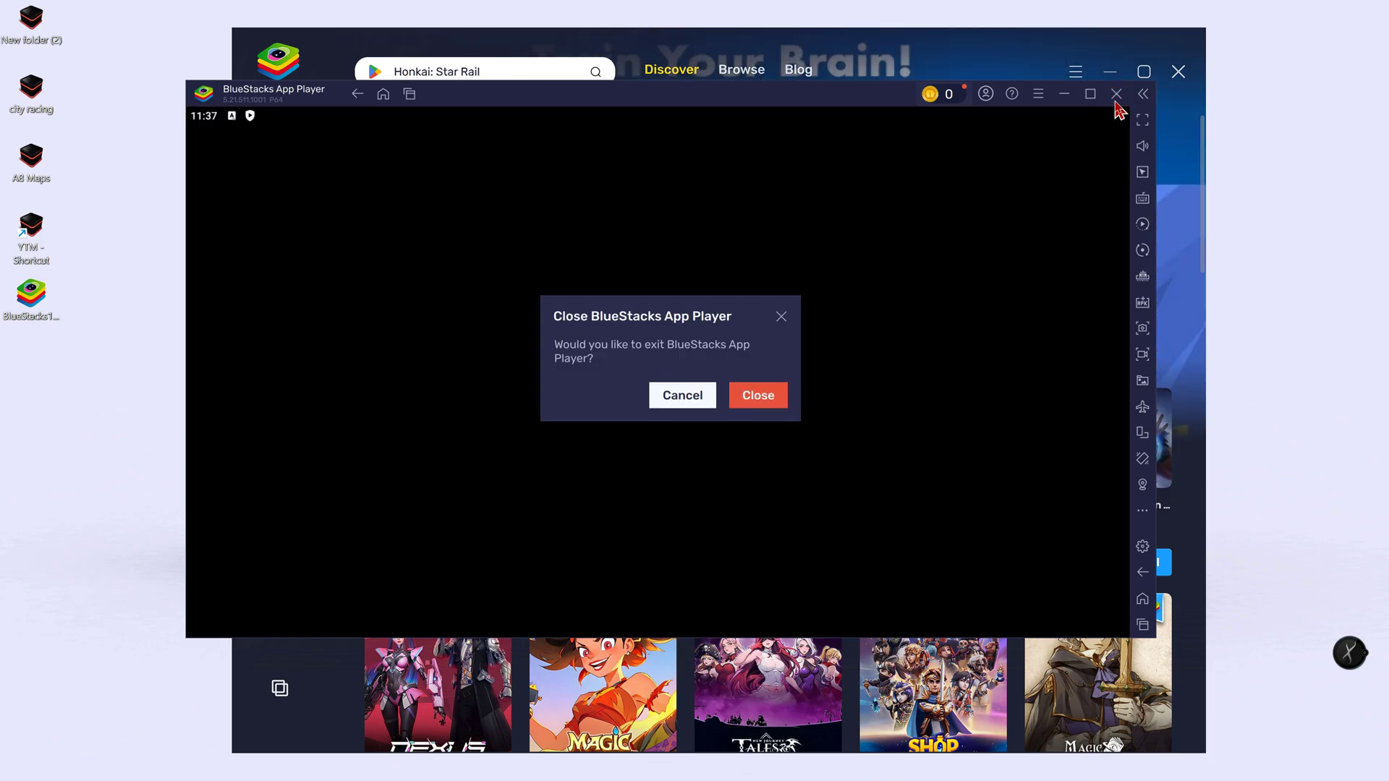
{"action": "left_click", "coordinate": [756, 400]}
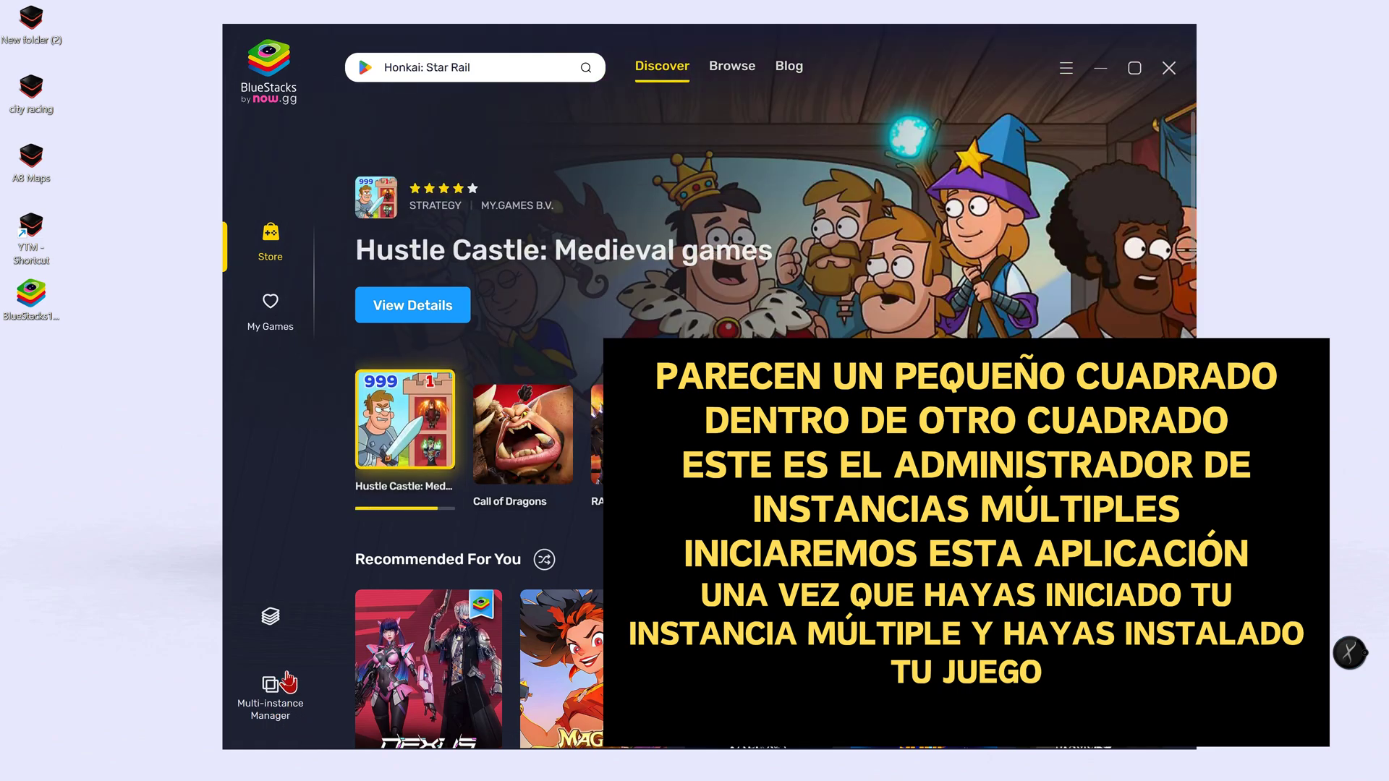
Step: Open the multi-instance manager from the sidebar and drag its window to the right
{"action": "left_click", "coordinate": [273, 689]}
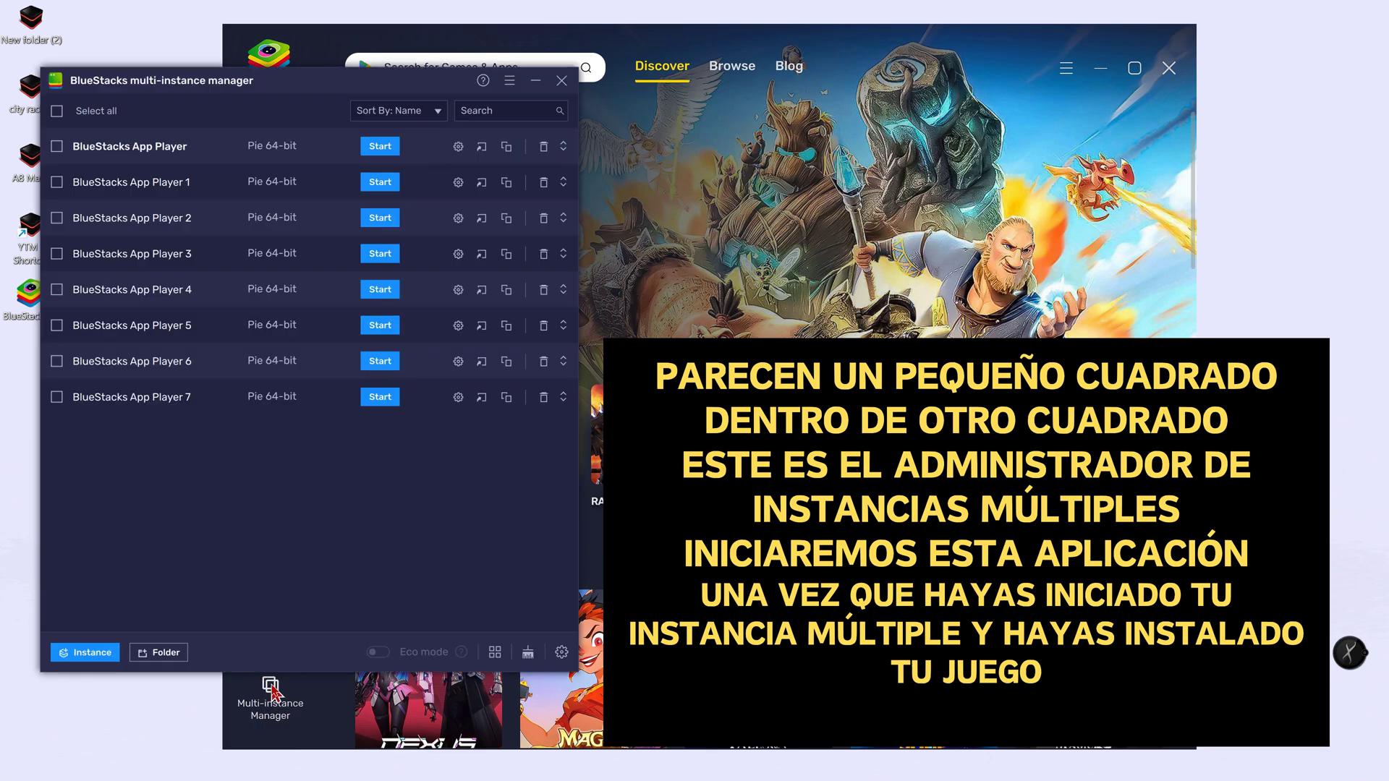
{"action": "left_click_drag", "start_coordinate": [377, 83], "coordinate": [496, 98]}
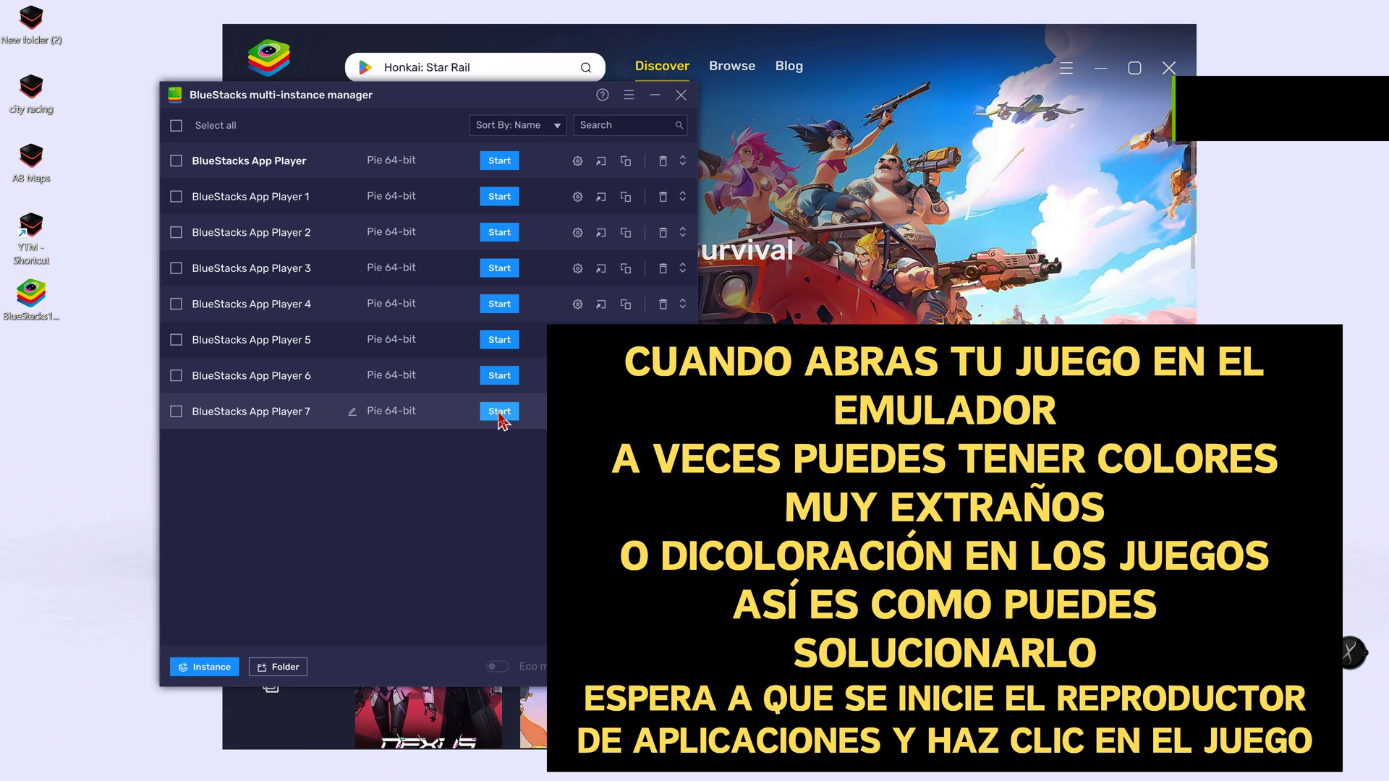
Step: Start the App Player 7 instance, reposition its window, and launch Asphalt 8
{"action": "left_click", "coordinate": [499, 413]}
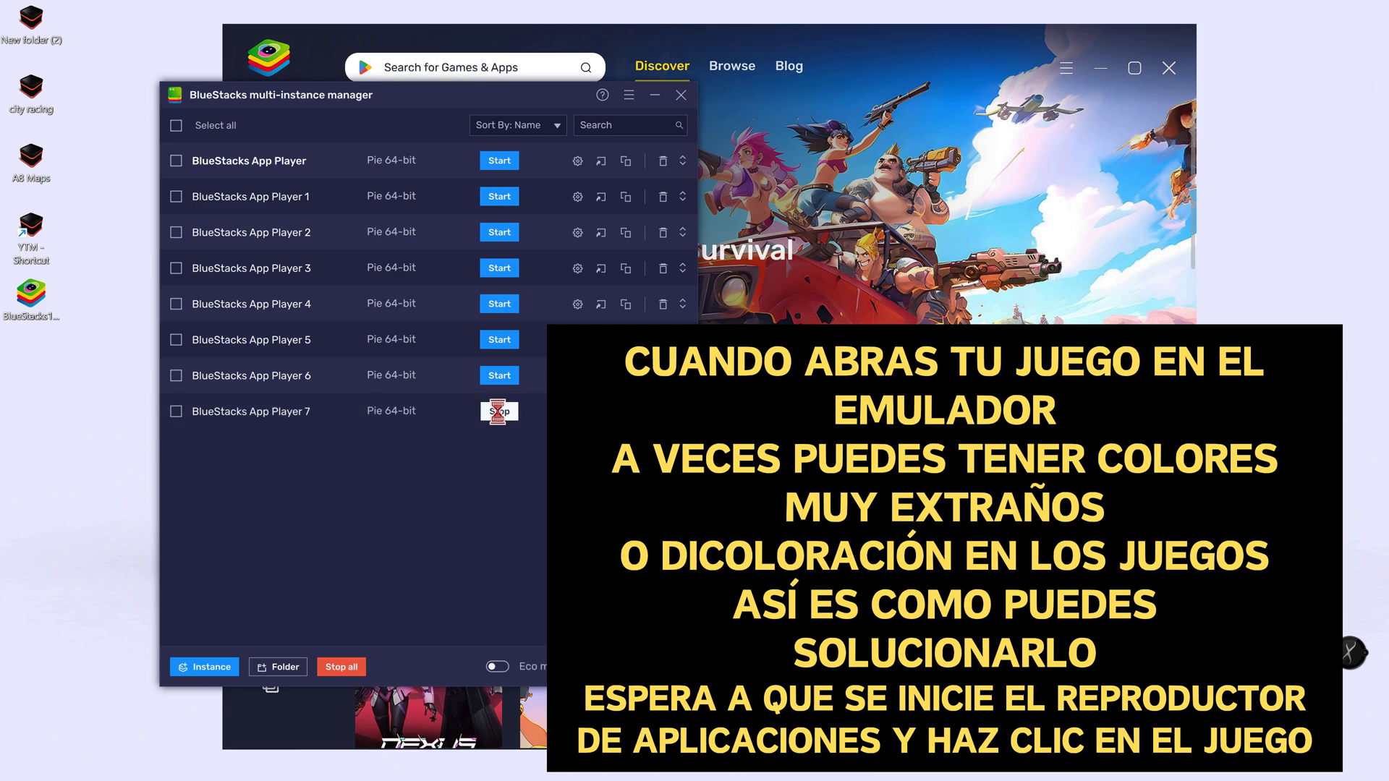
{"action": "left_click_drag", "start_coordinate": [713, 199], "coordinate": [771, 174]}
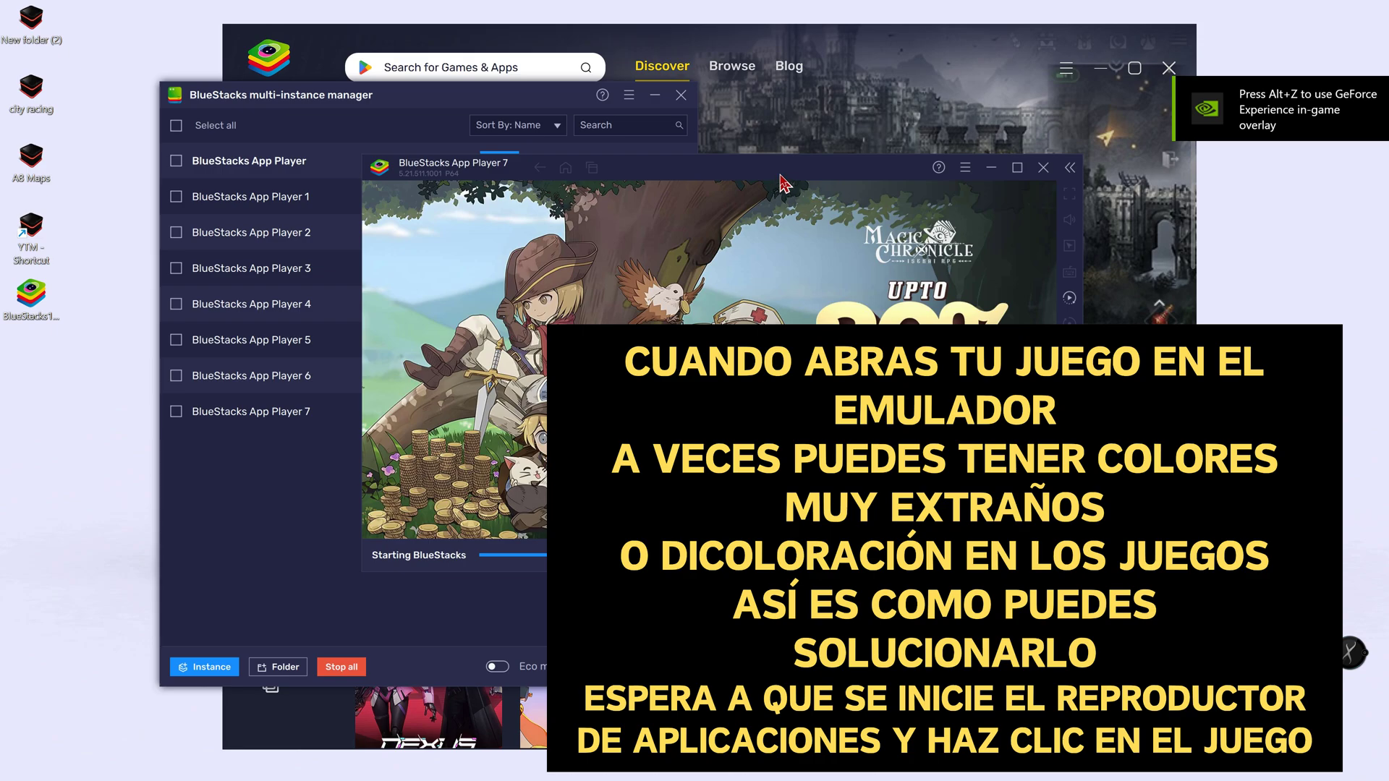
{"action": "left_click_drag", "start_coordinate": [780, 176], "coordinate": [732, 176]}
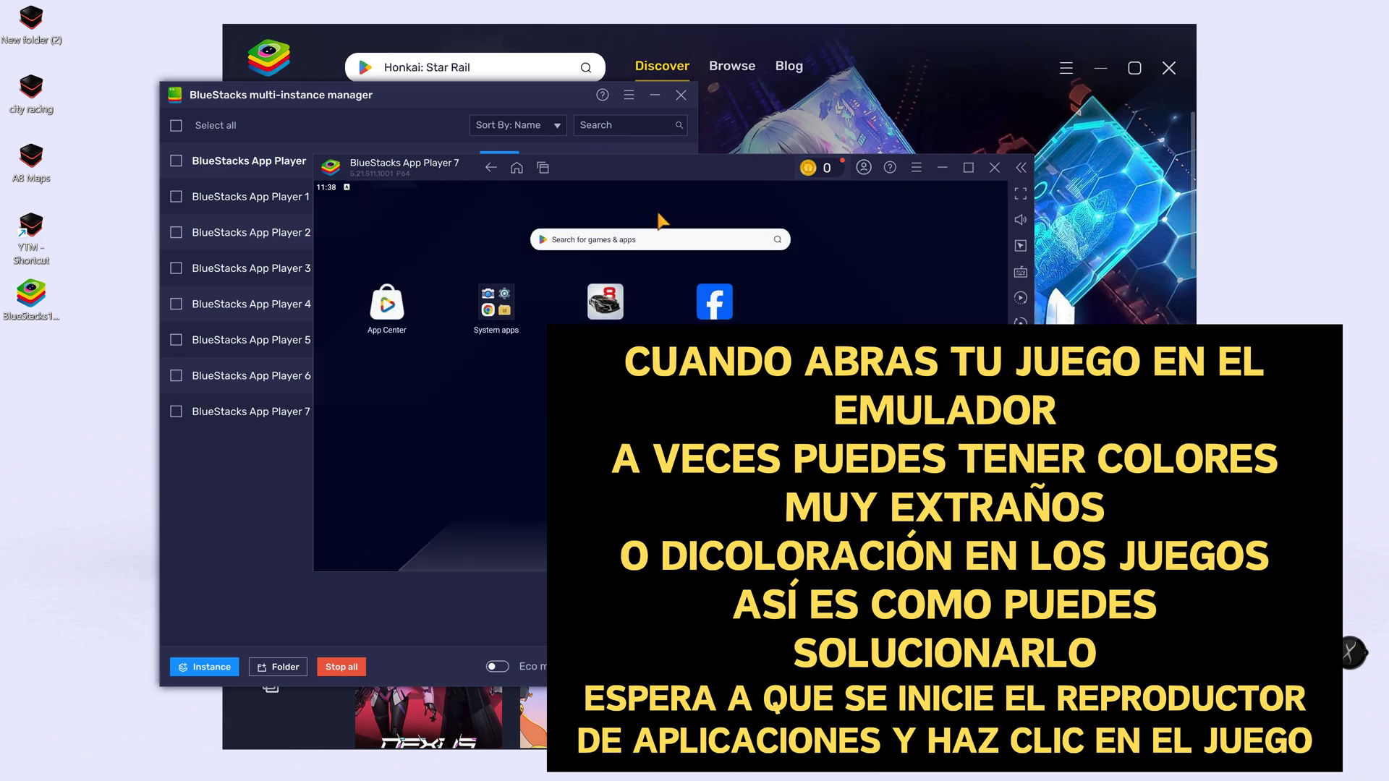
{"action": "left_click", "coordinate": [597, 297]}
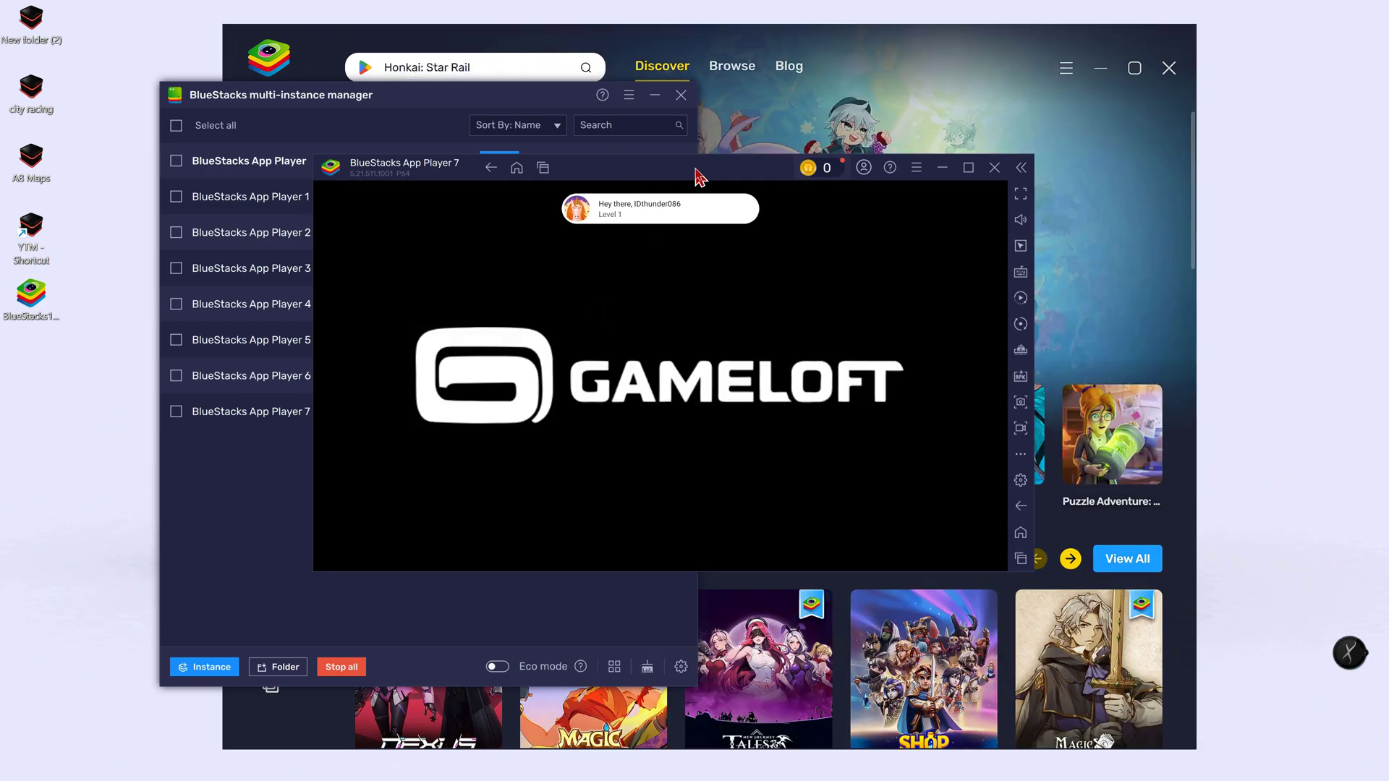
Step: Keep the local Asphalt 8 account, confirm with OK, and open the game's gear settings
{"action": "left_click_drag", "start_coordinate": [706, 174], "coordinate": [633, 187]}
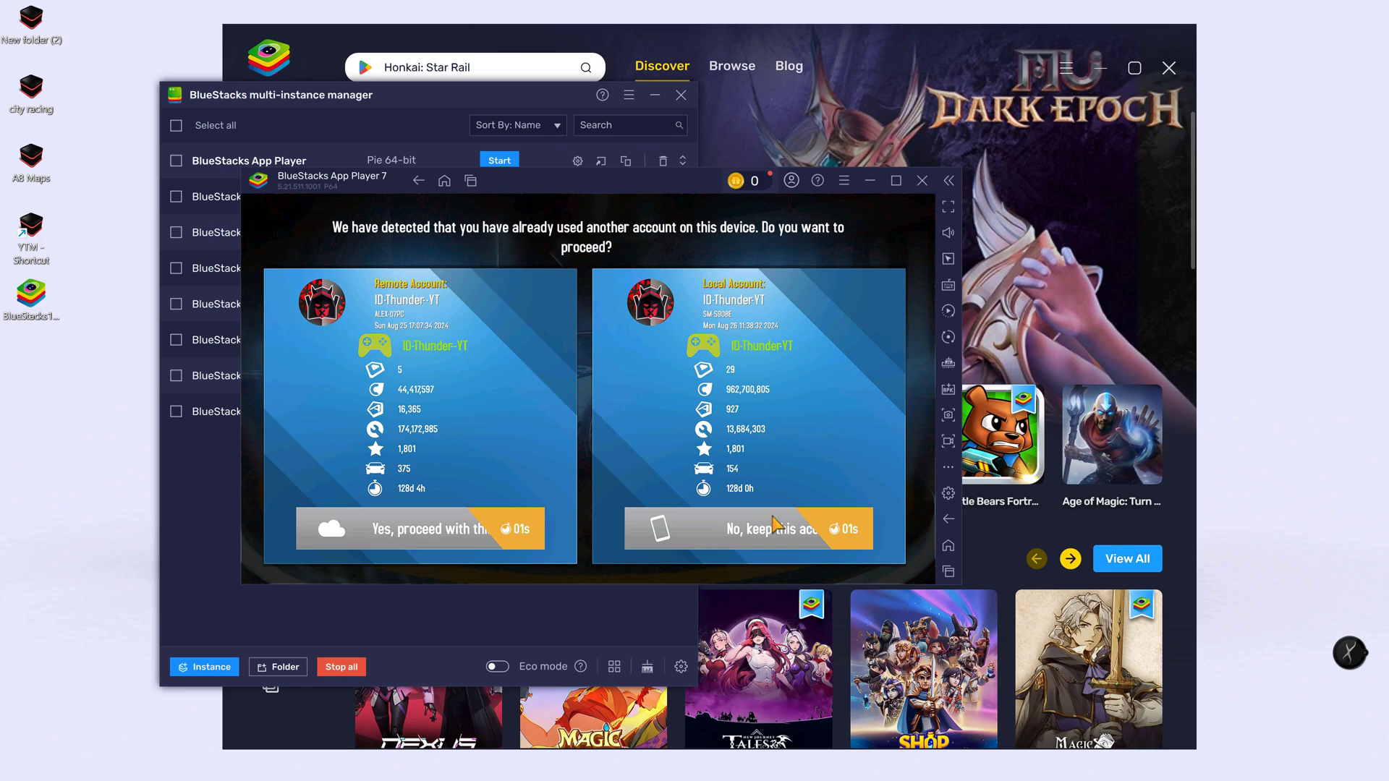
{"action": "left_click", "coordinate": [792, 535]}
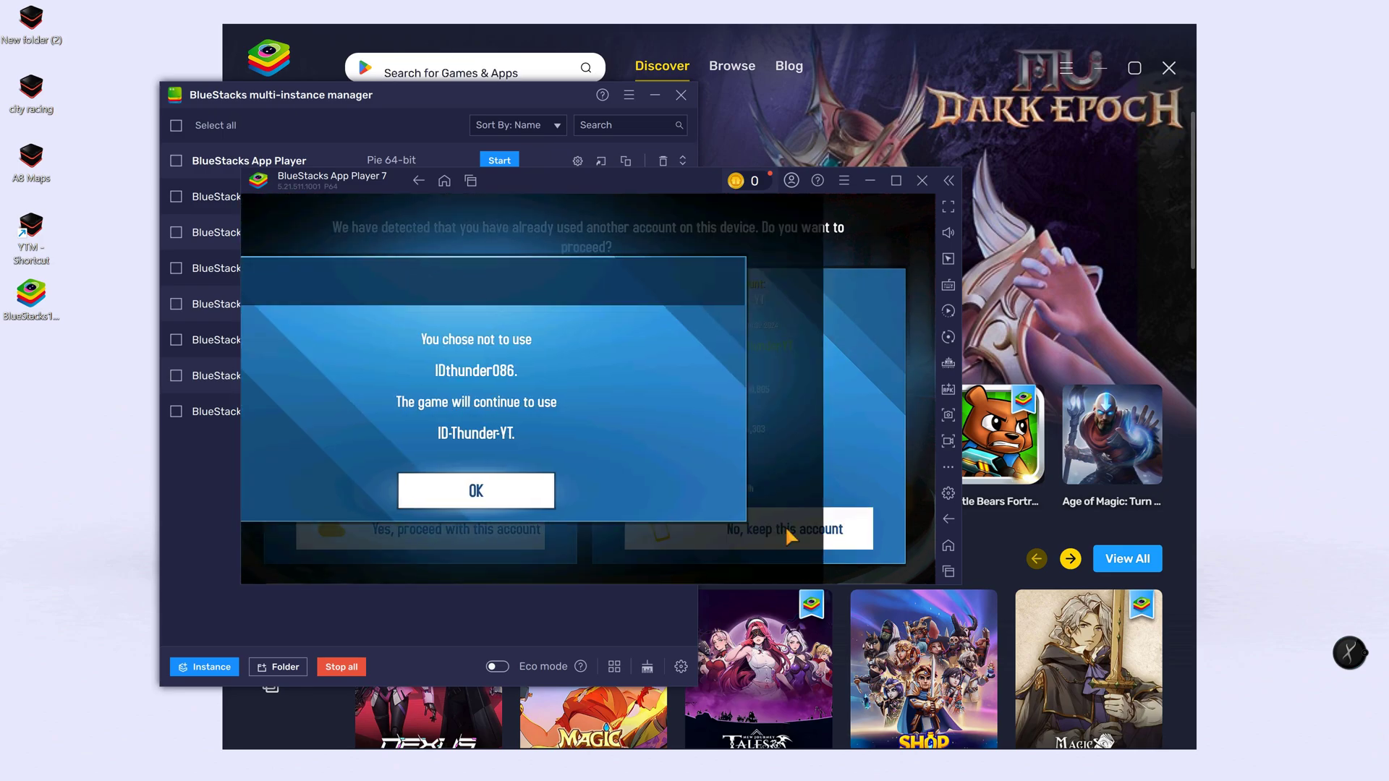
{"action": "left_click", "coordinate": [623, 487]}
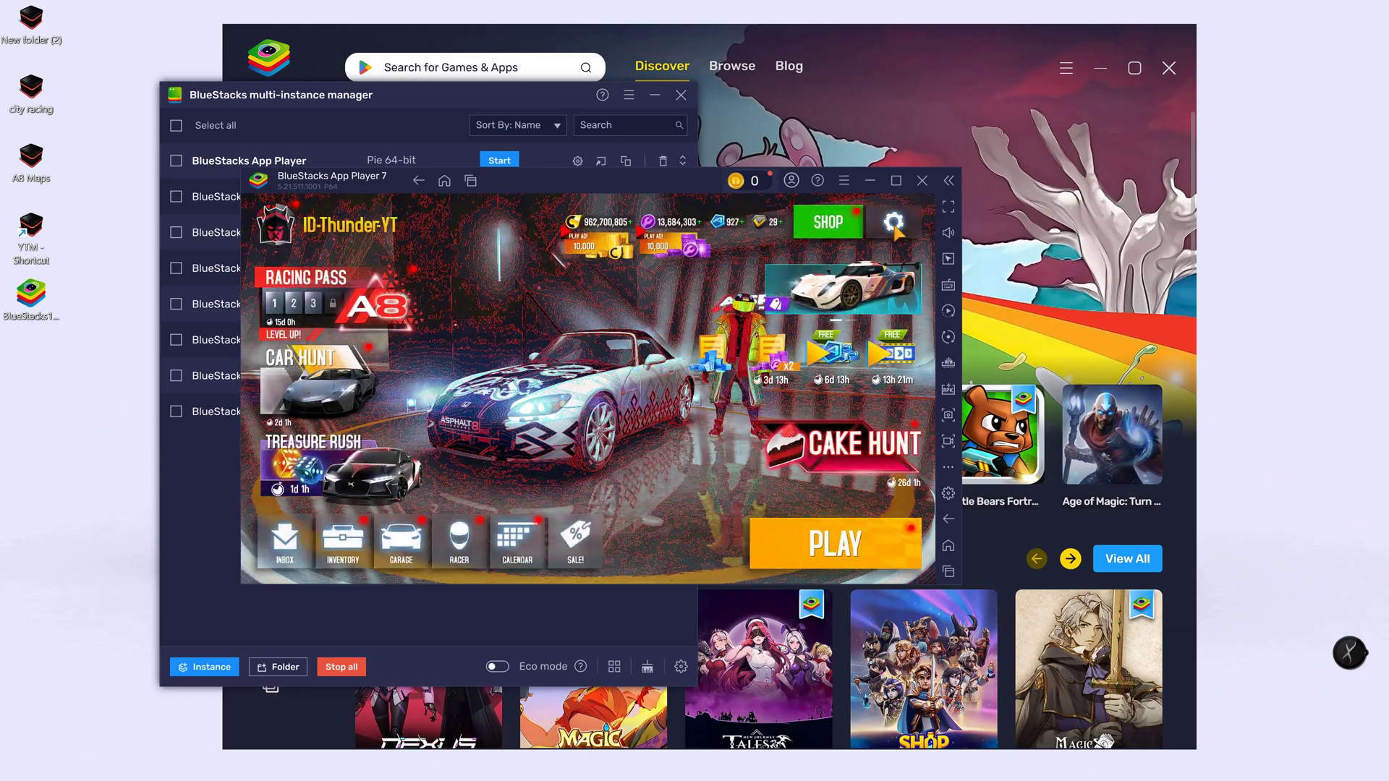
{"action": "left_click", "coordinate": [836, 222]}
Step: Set Asphalt 8's visual quality to Fastest Performance in Sound & Display
{"action": "left_click", "coordinate": [493, 333]}
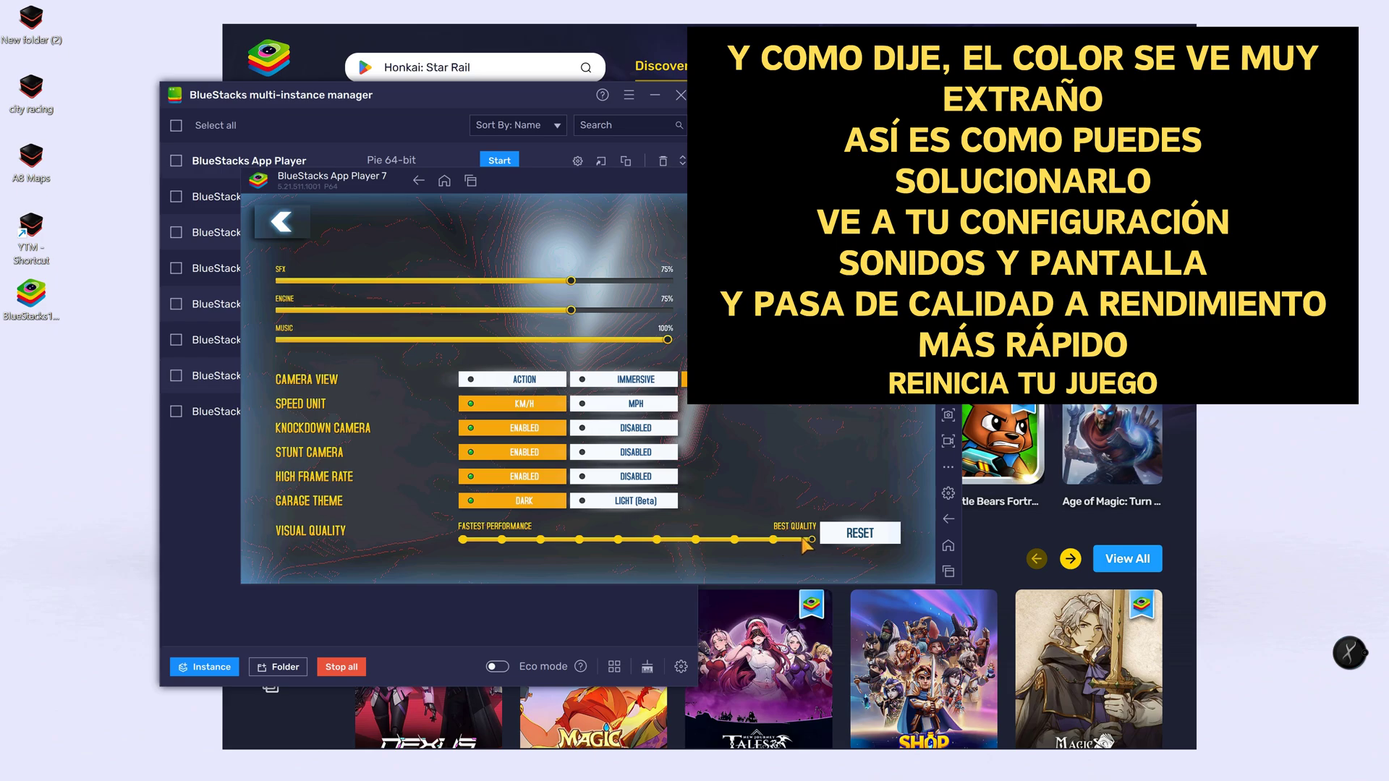
{"action": "left_click_drag", "start_coordinate": [804, 541], "coordinate": [592, 543]}
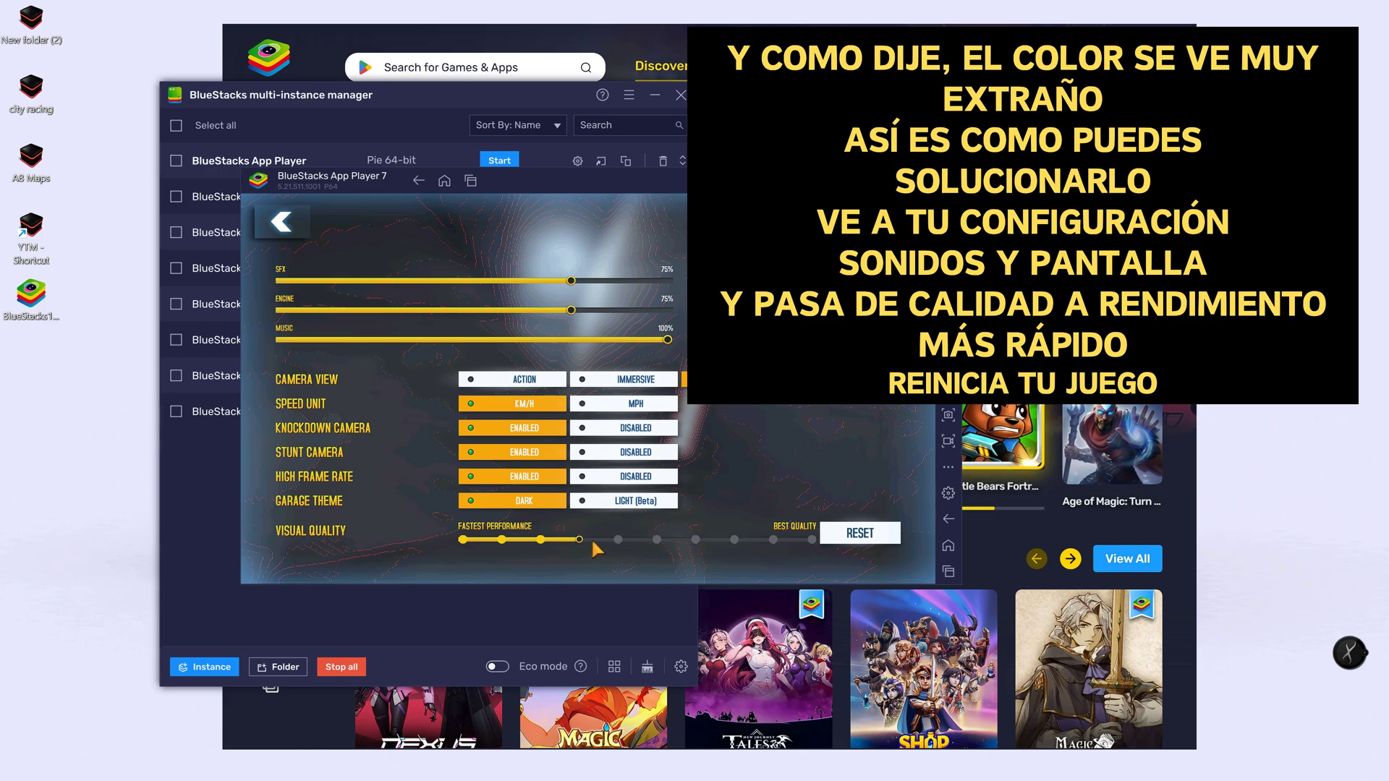
{"action": "left_click_drag", "start_coordinate": [483, 542], "coordinate": [460, 540]}
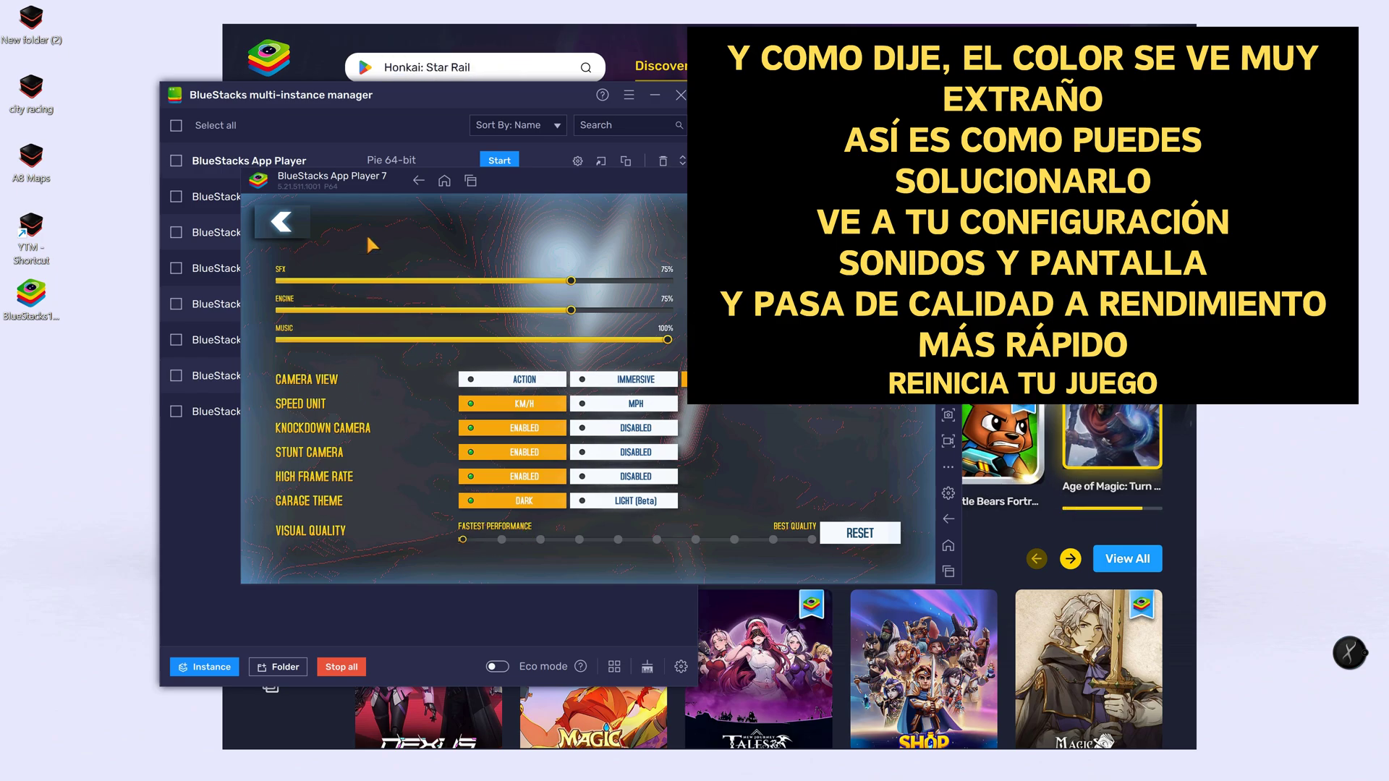
Step: Restart Asphalt 8 to apply the new graphics setting and relaunch it
{"action": "left_click", "coordinate": [306, 232]}
{"action": "left_click", "coordinate": [688, 488]}
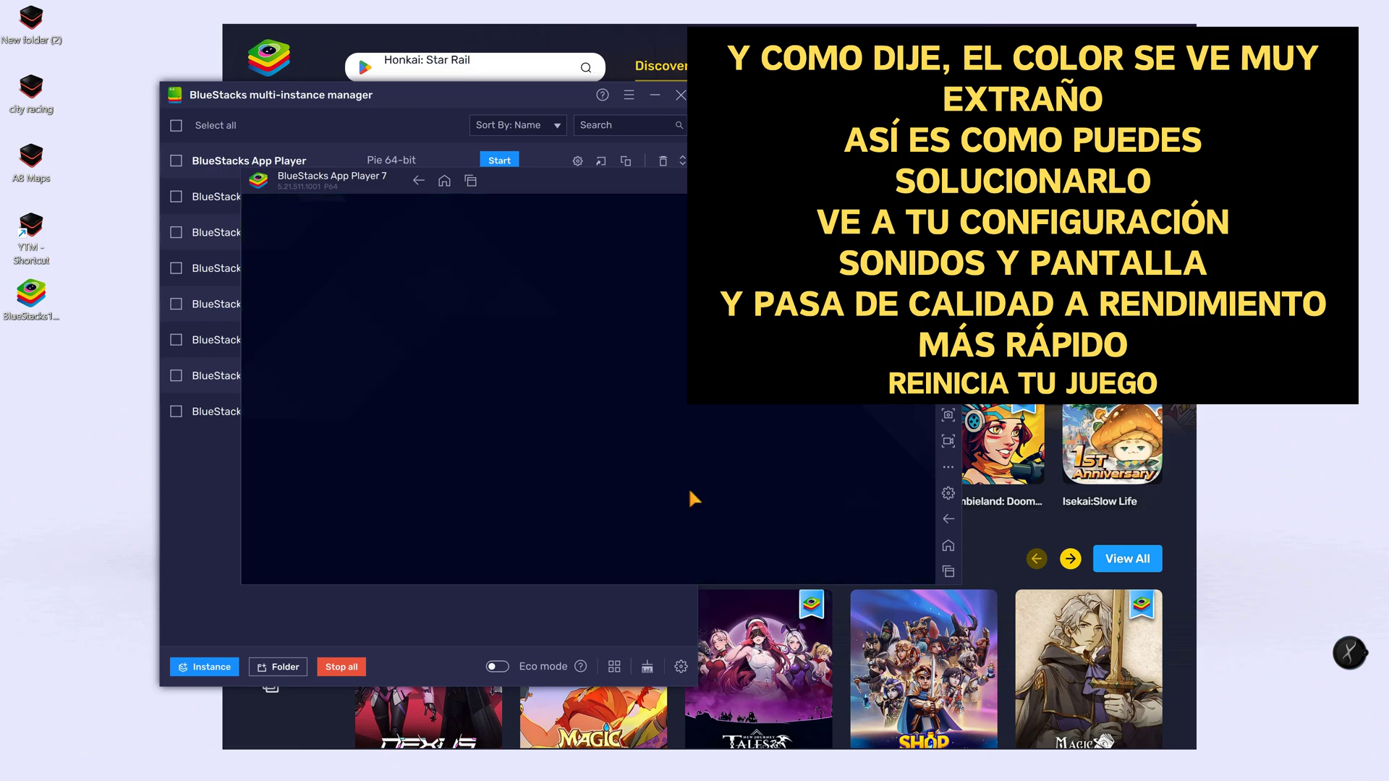
{"action": "left_click", "coordinate": [531, 321]}
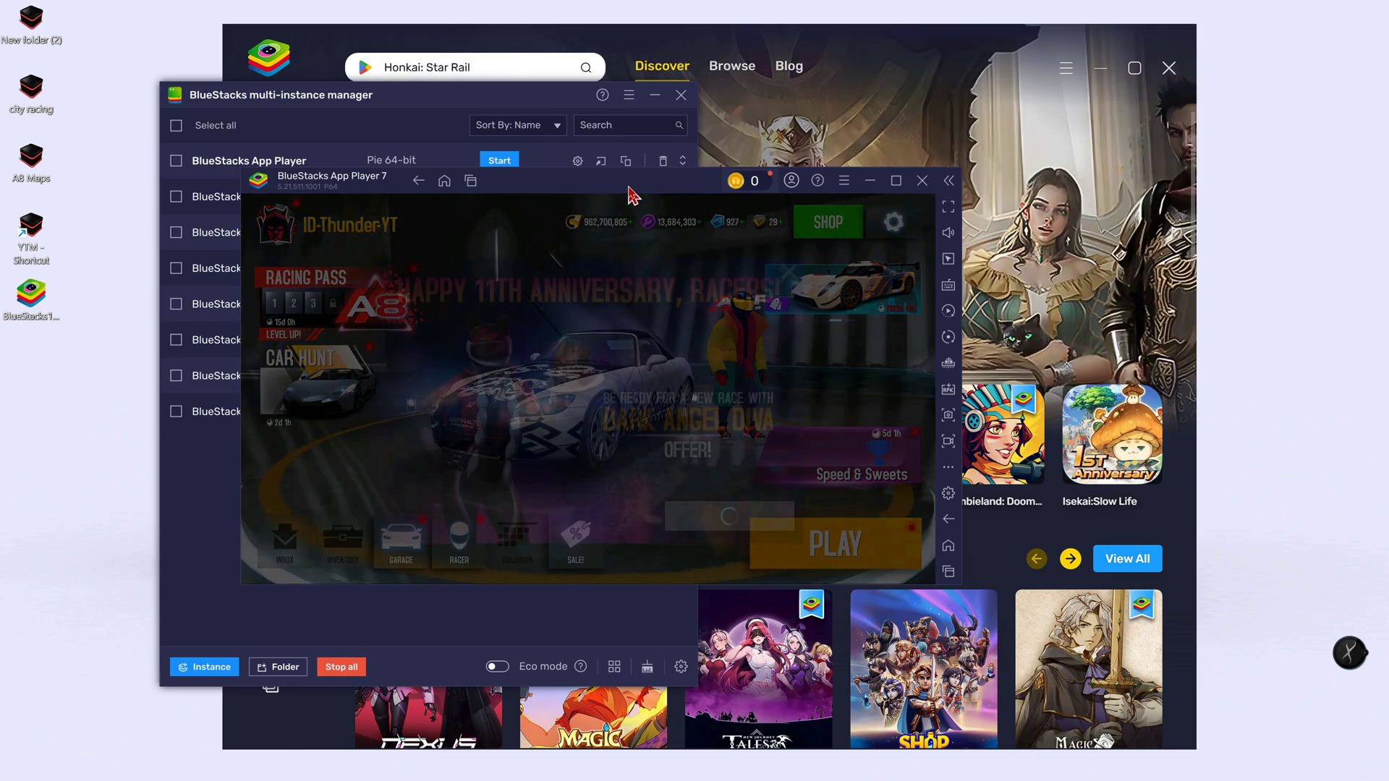
Step: Dismiss the anniversary promo and continue with the local game account
{"action": "left_click", "coordinate": [793, 276]}
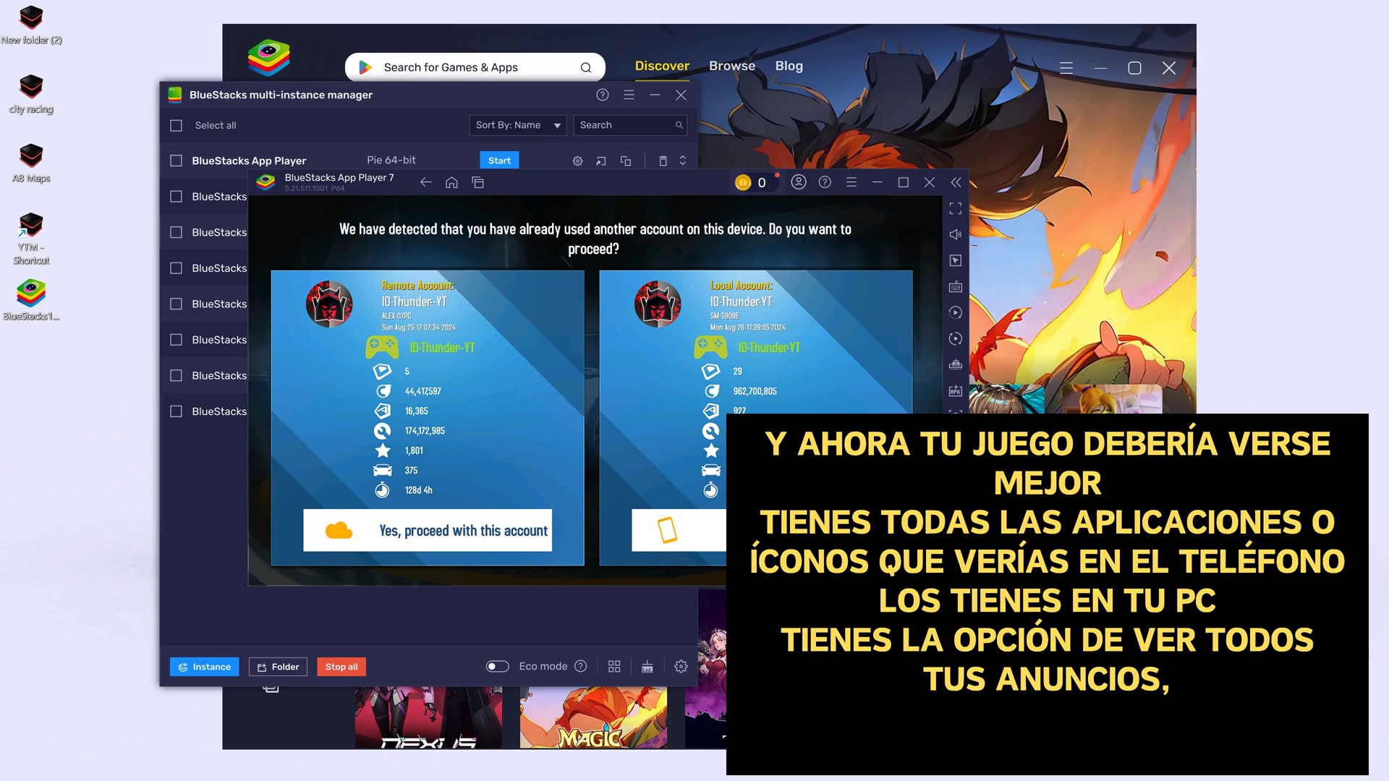
{"action": "left_click", "coordinate": [677, 530]}
{"action": "left_click", "coordinate": [608, 489]}
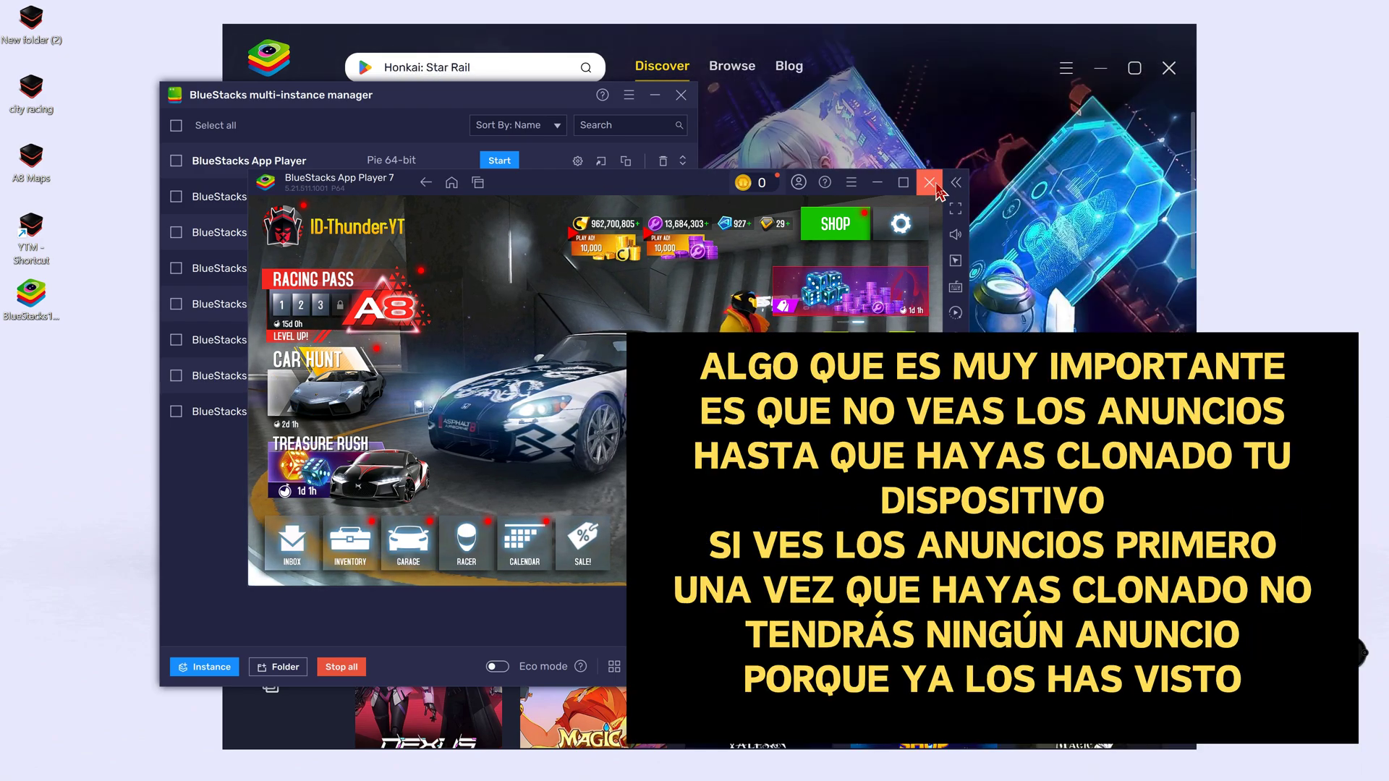
Step: Shut down App Player 7, then start cloning it from its instance row
{"action": "left_click", "coordinate": [936, 187]}
{"action": "left_click", "coordinate": [724, 550]}
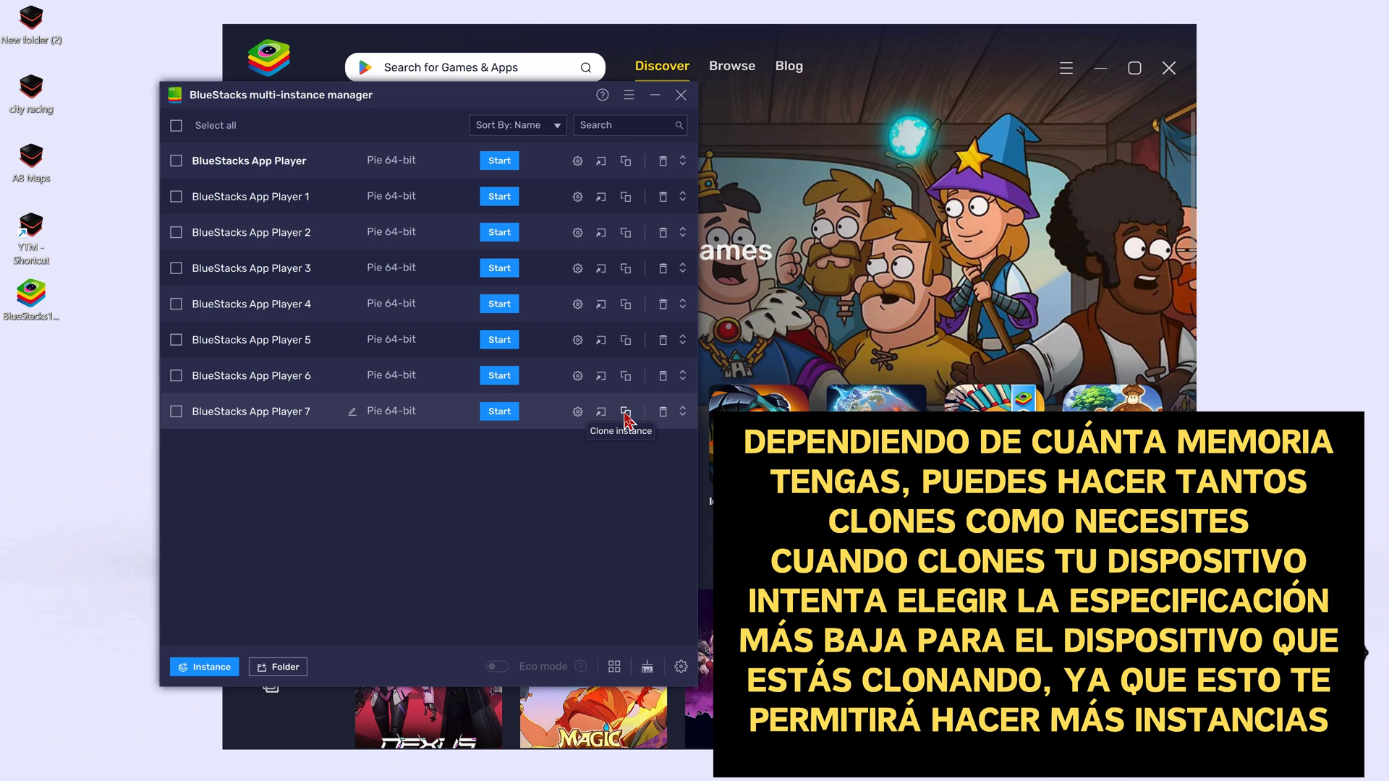
{"action": "left_click", "coordinate": [625, 412]}
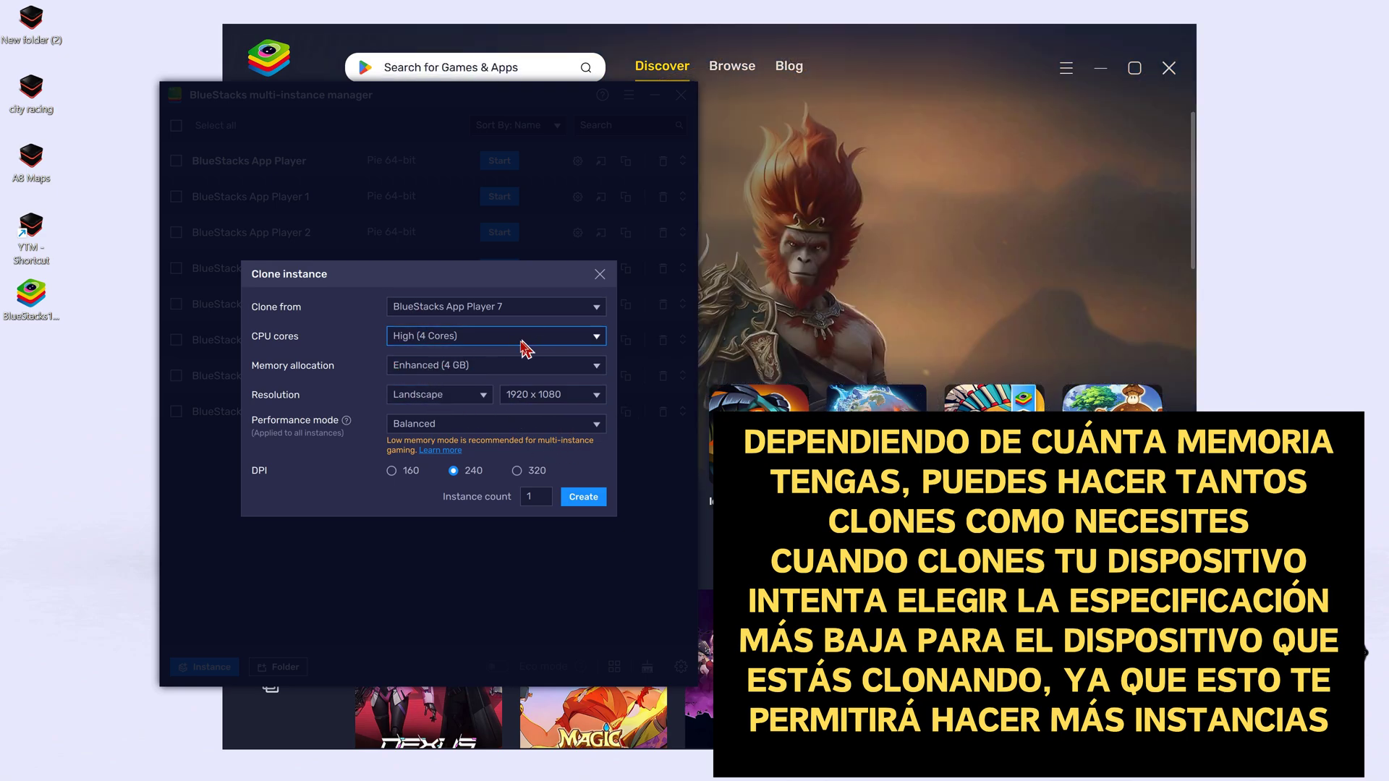
Step: Create one clone of App Player 7 with Balanced performance mode and 240 DPI
{"action": "left_click", "coordinate": [583, 497]}
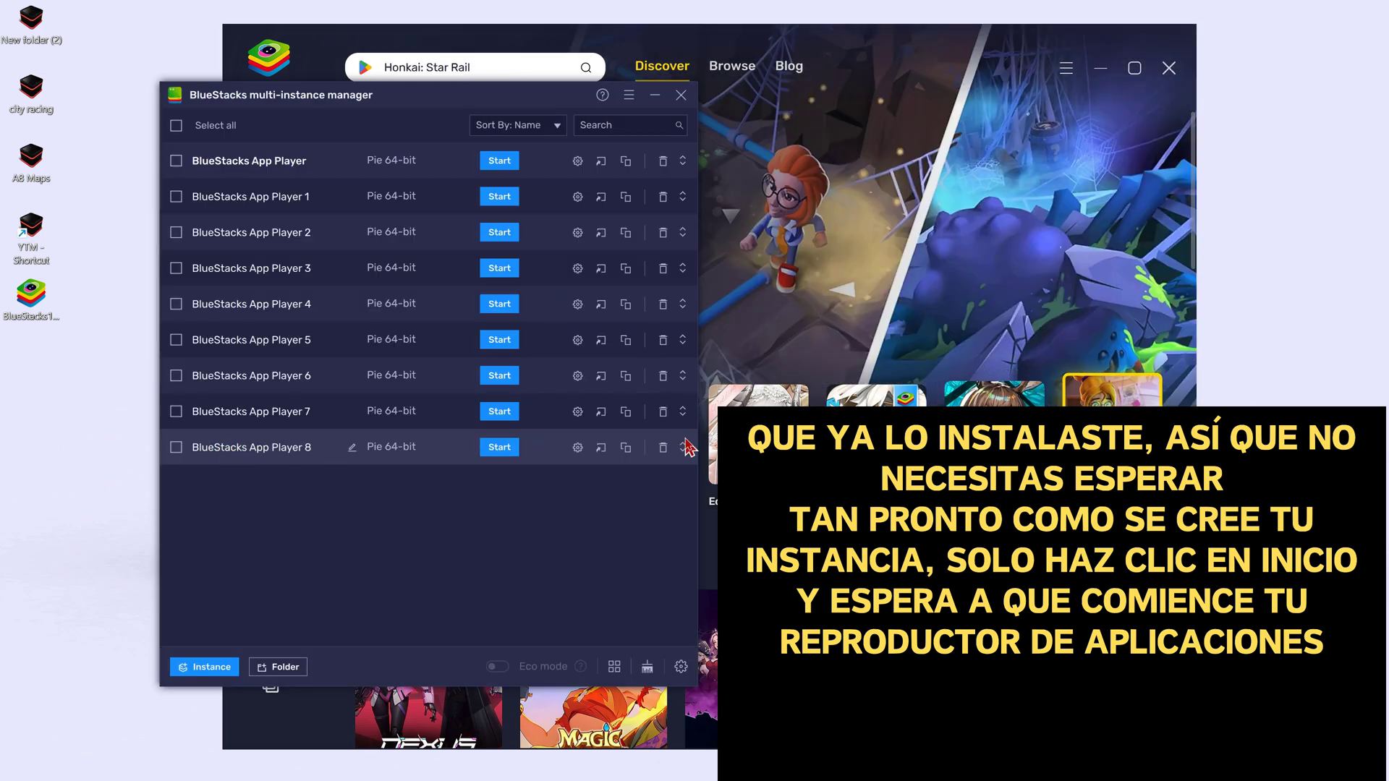
Step: Launch the new App Player 8 instance and move its booting window aside
{"action": "left_click", "coordinate": [507, 449]}
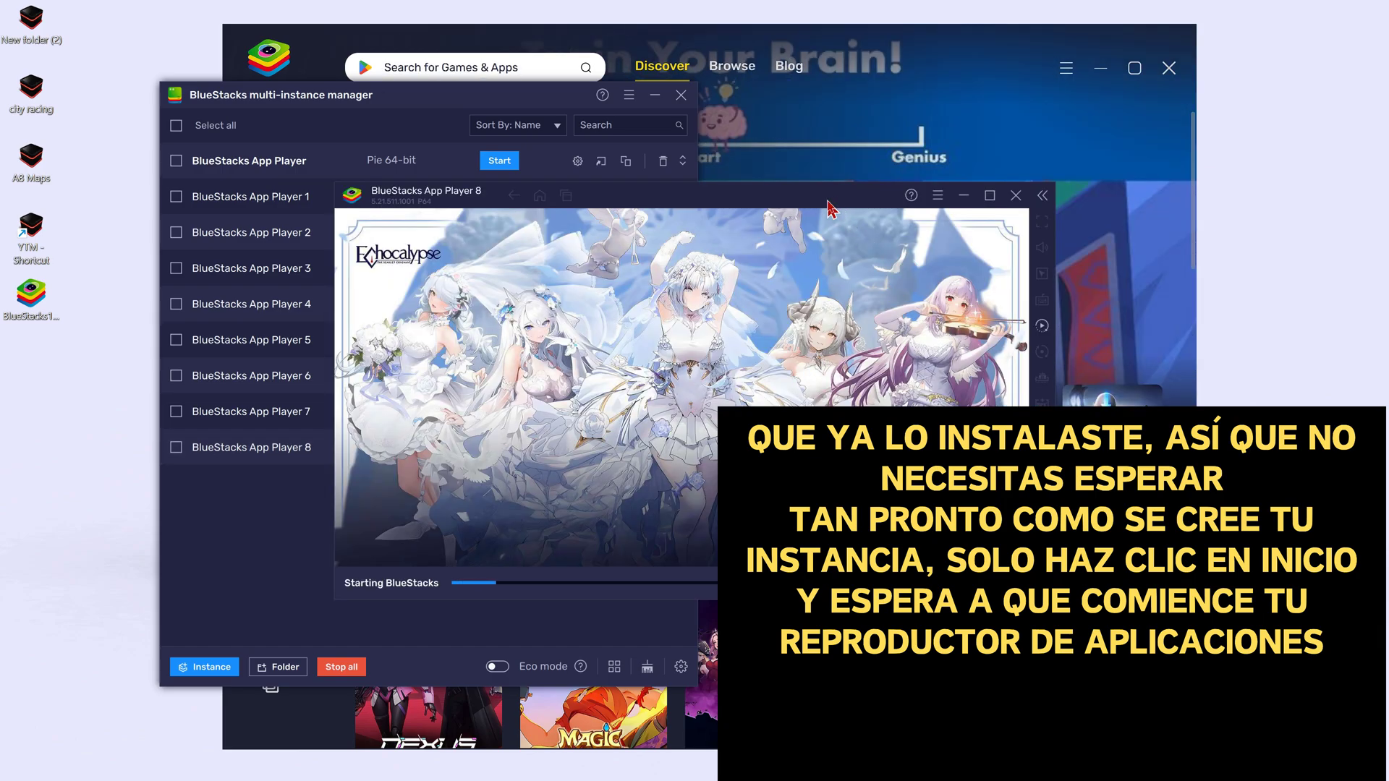
{"action": "left_click_drag", "start_coordinate": [829, 204], "coordinate": [887, 149]}
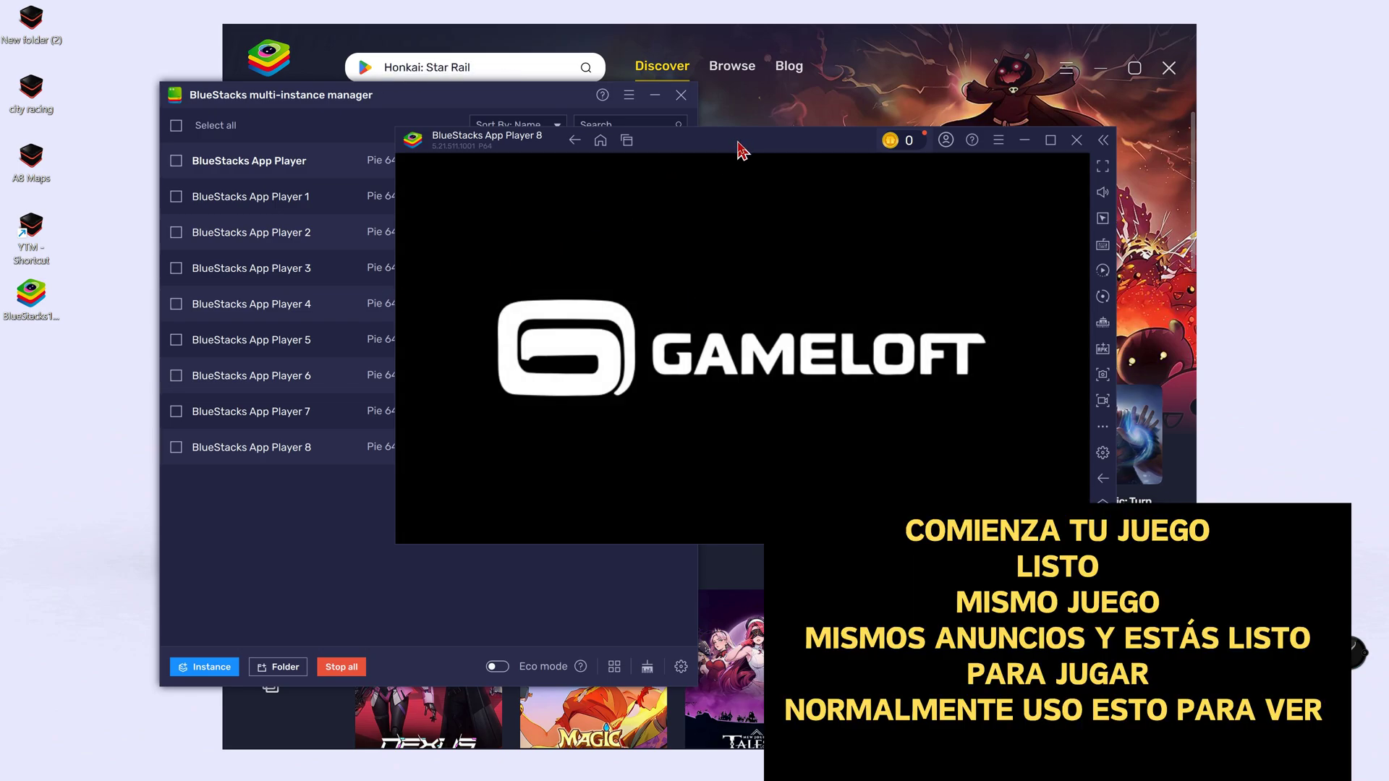
Step: Reposition the App Player 8 window, preview the Gauntlet race mode, and return to the garage
{"action": "left_click_drag", "start_coordinate": [742, 150], "coordinate": [667, 187]}
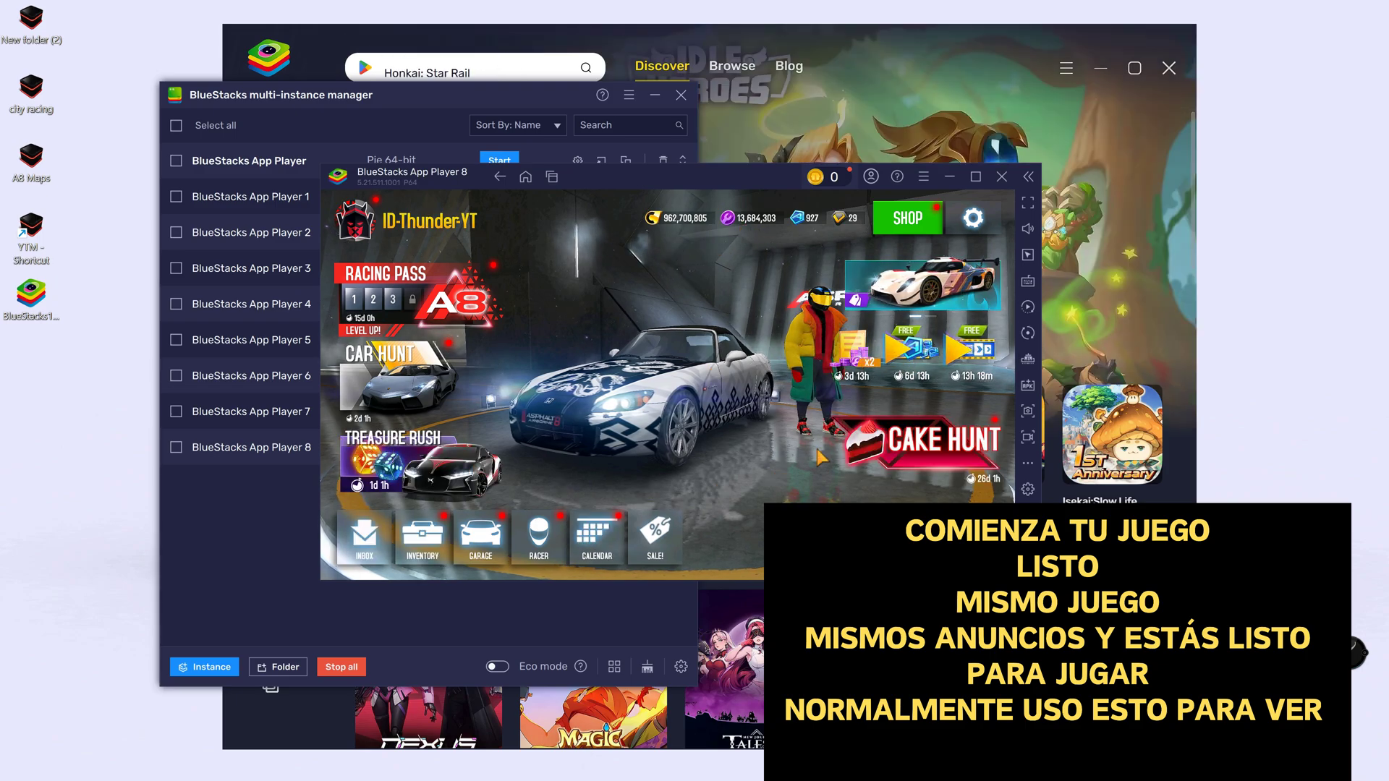
{"action": "left_click", "coordinate": [940, 550]}
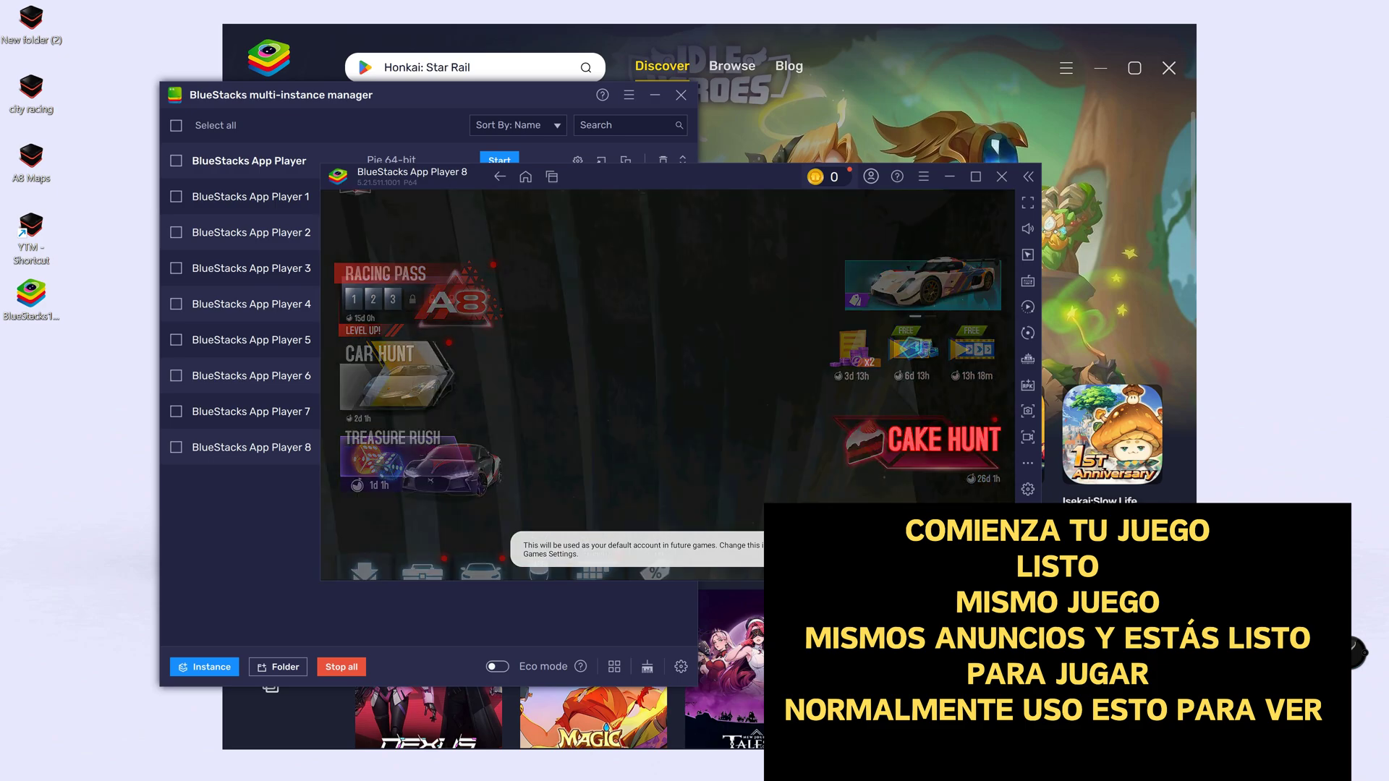
{"action": "left_click", "coordinate": [397, 422]}
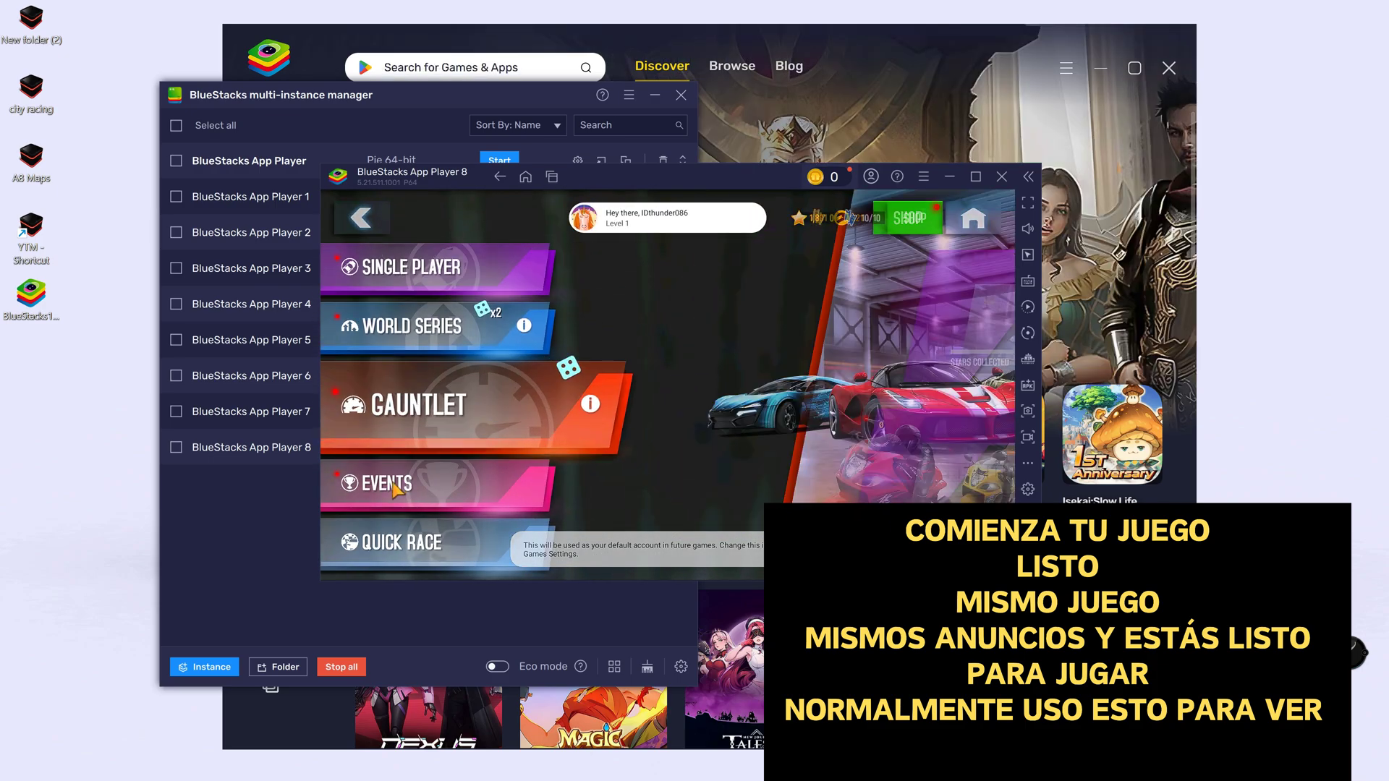
{"action": "left_click", "coordinate": [362, 217]}
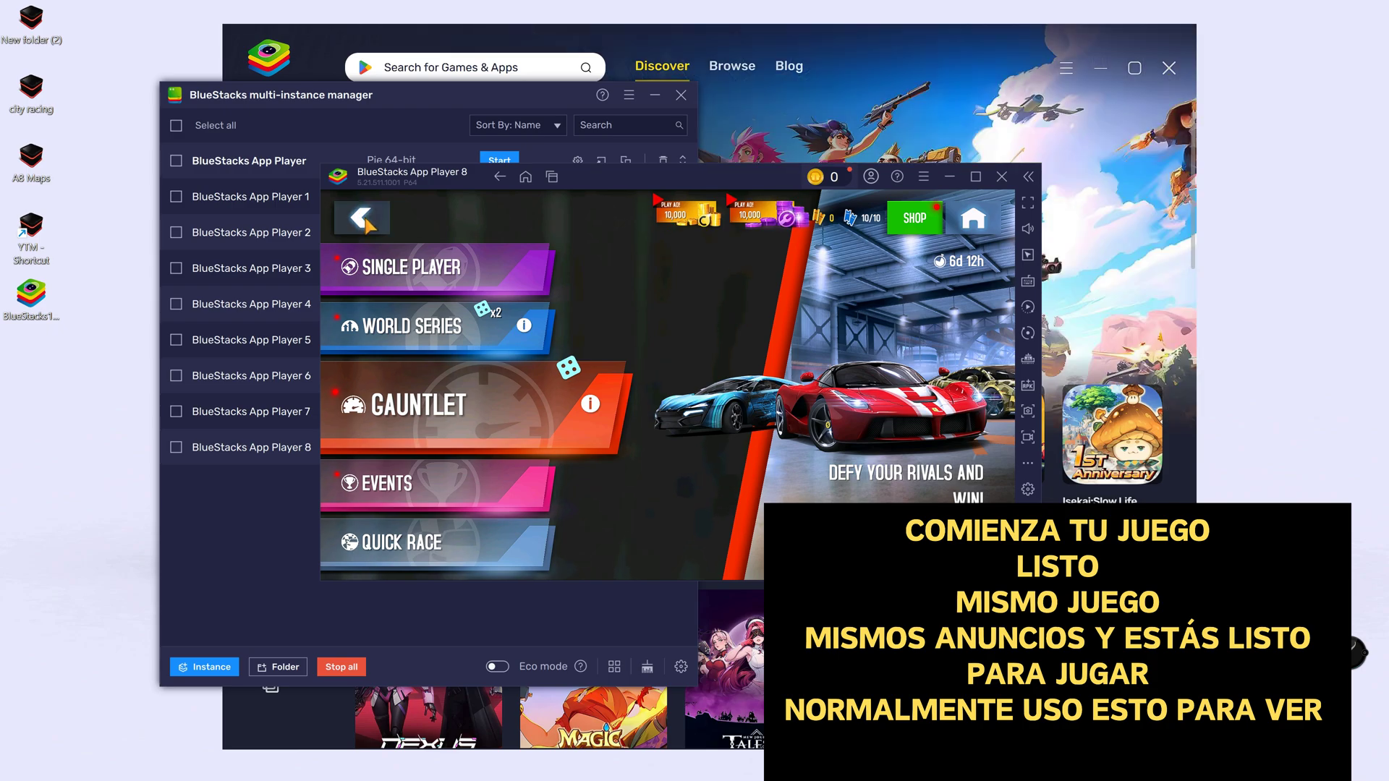